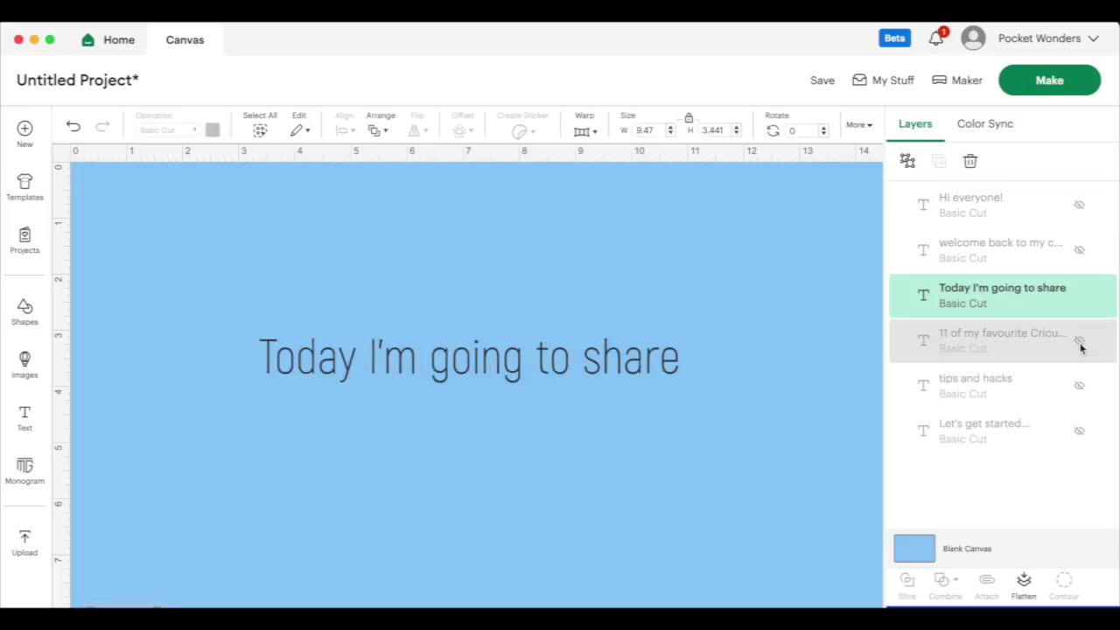
Step: Unhide the '11 of my favourite Cricut Design Space' and 'tips and hacks' text layers
click(1079, 342)
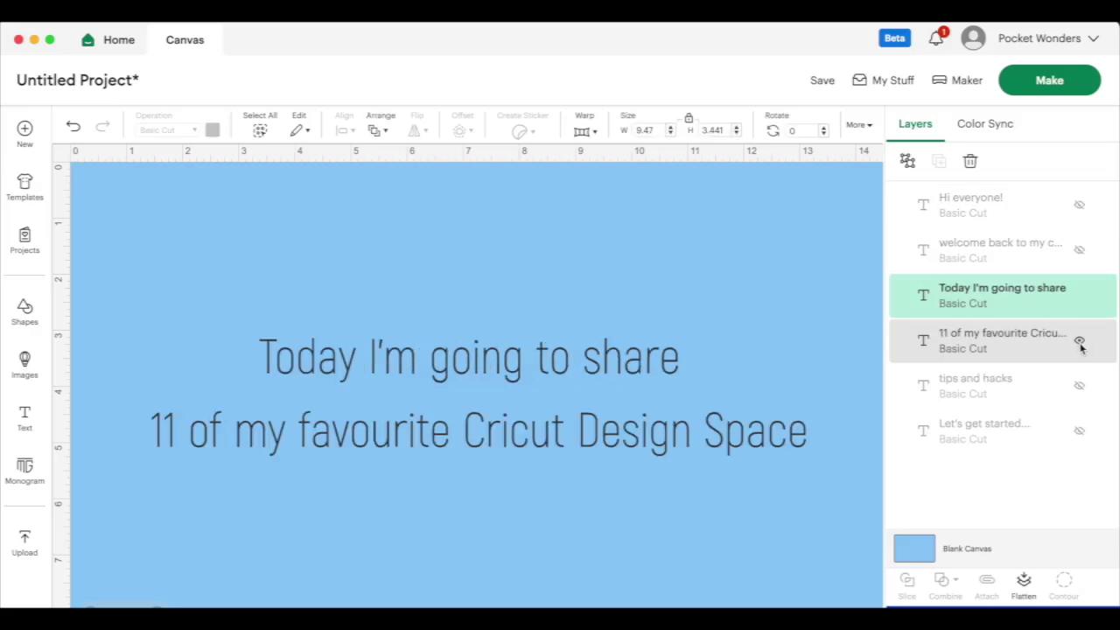
click(1079, 386)
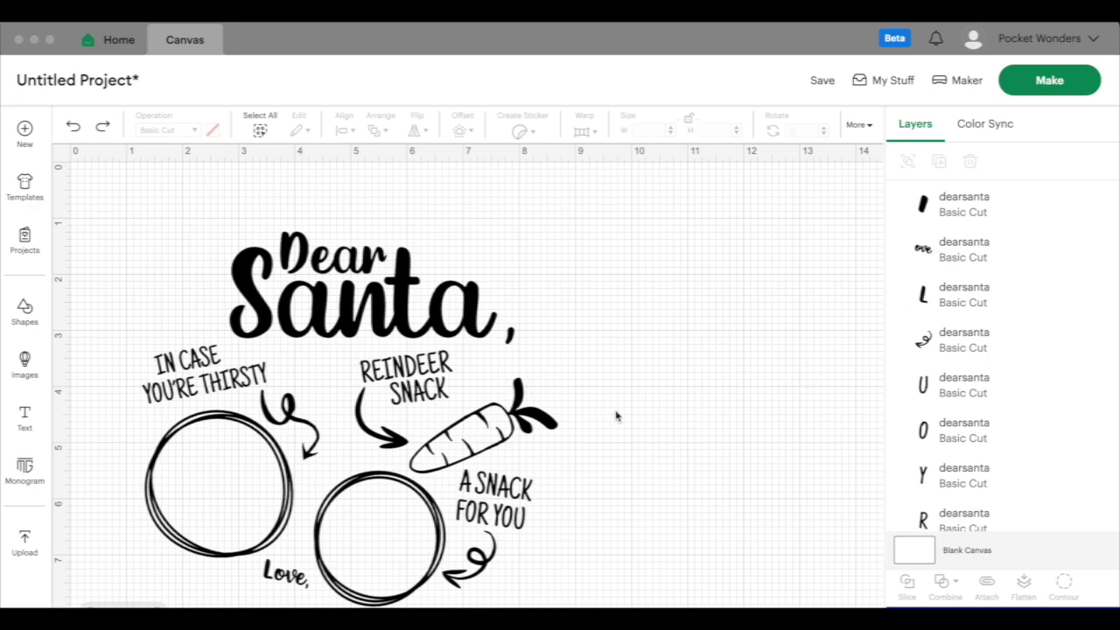
Step: Group the carrot, its arrow and the REINDEER SNACK letters into one layer
click(634, 459)
drag(593, 448, 345, 353)
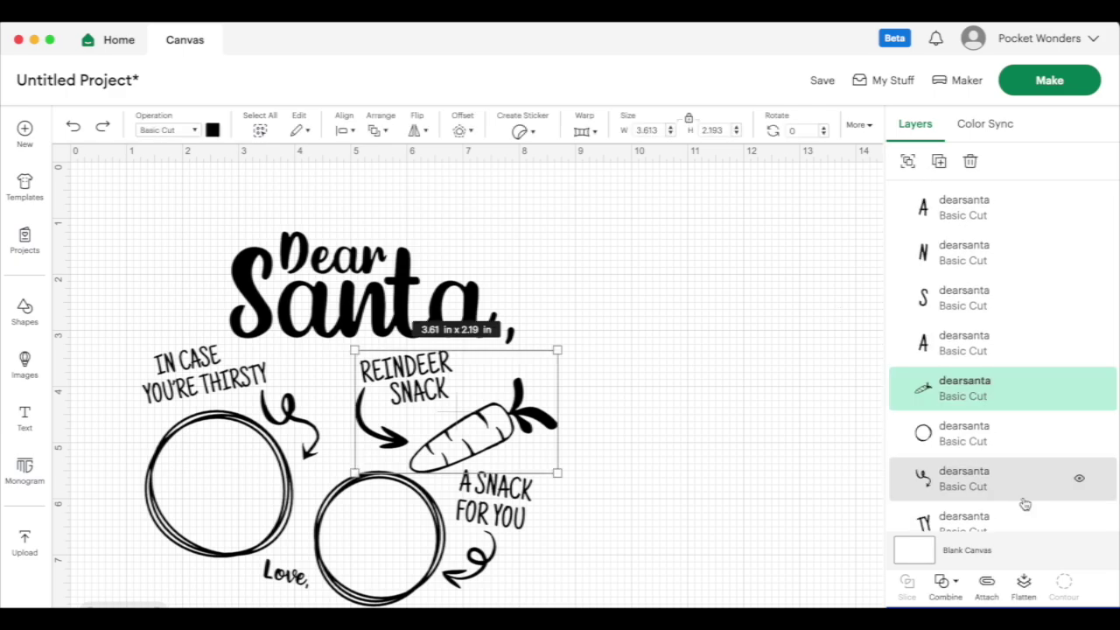
scroll(1025, 504, down, 5)
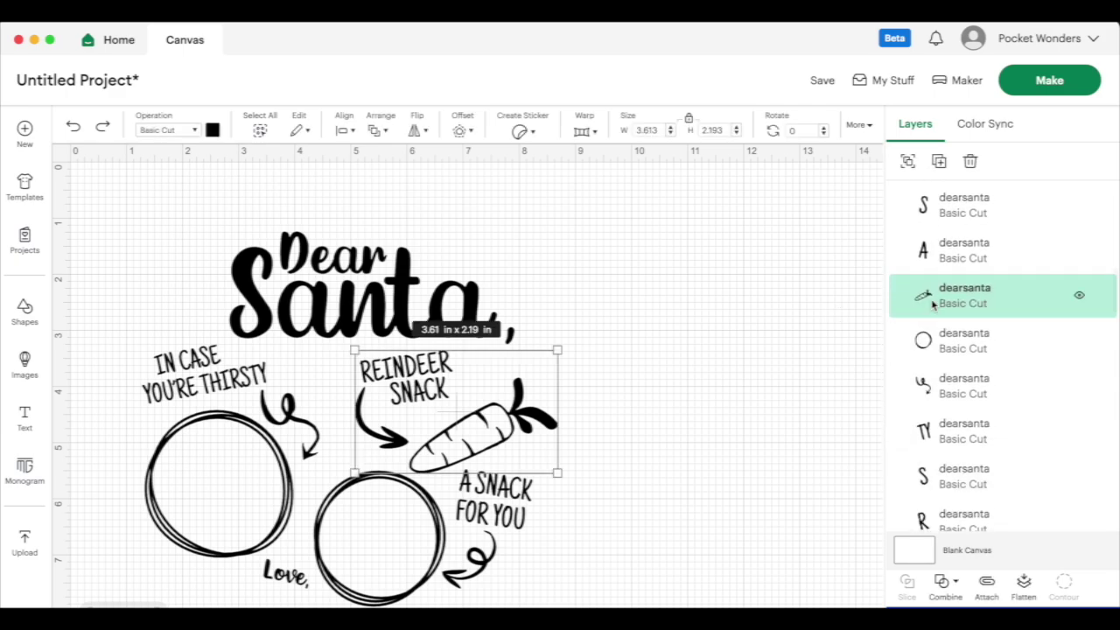
scroll(955, 389, up, 3)
shift+click(953, 389)
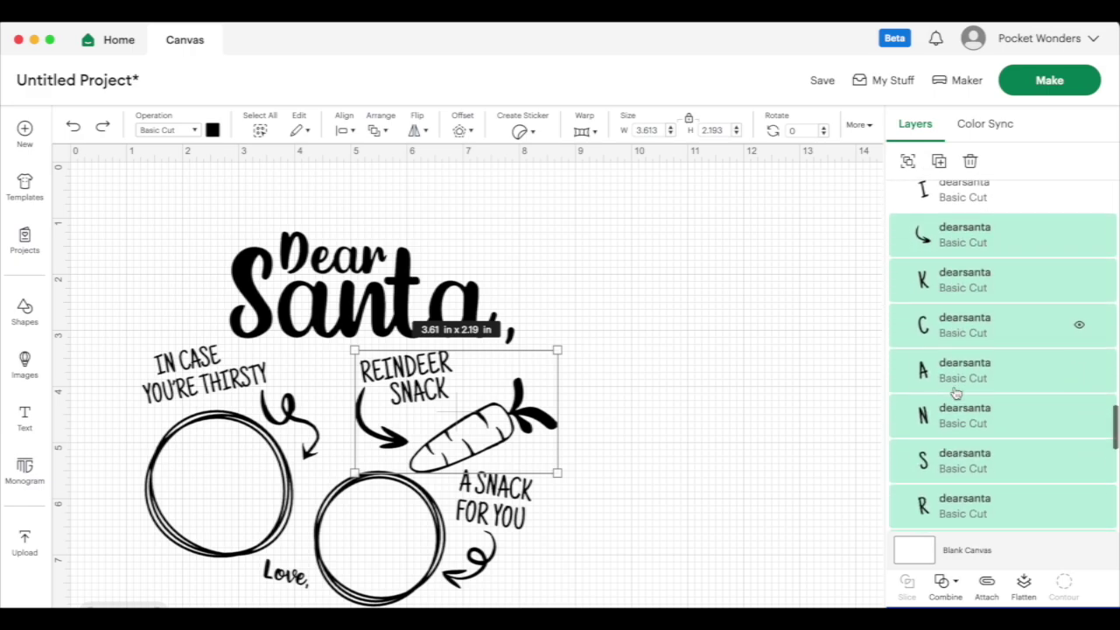
scroll(999, 525, down, 2)
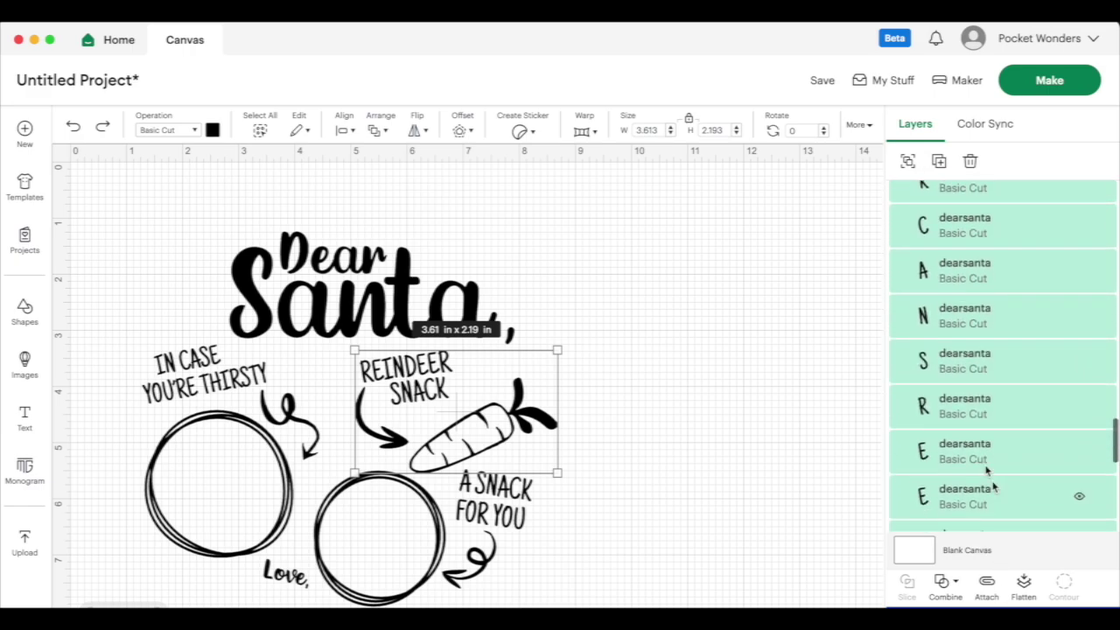
click(907, 162)
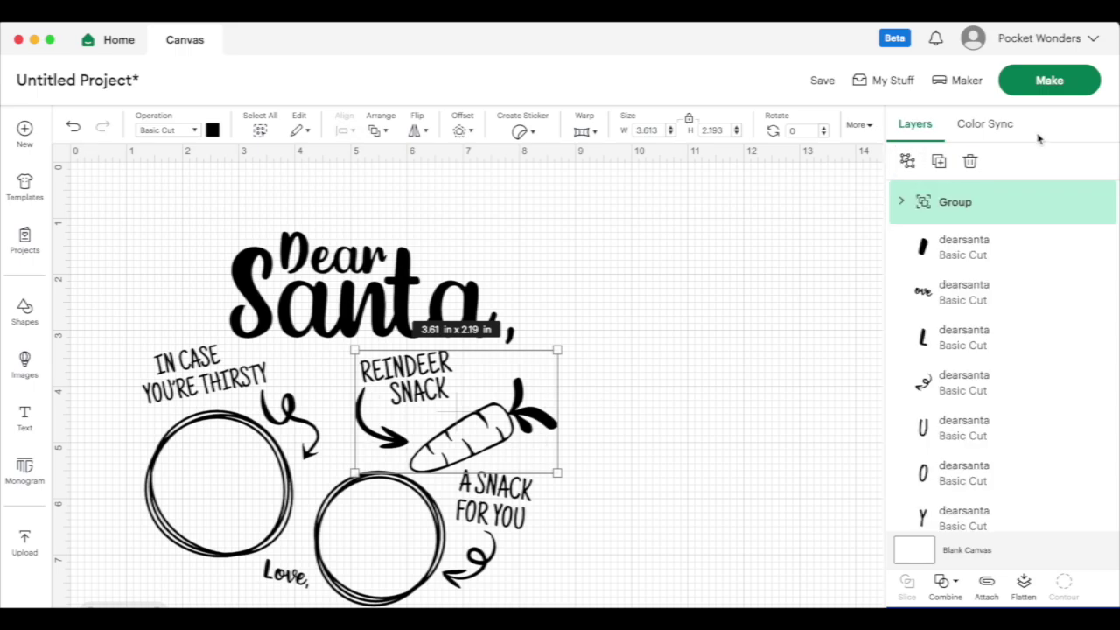
Step: Rename the new group to 'Reindeer Snack' and reselect it
double_click(961, 203)
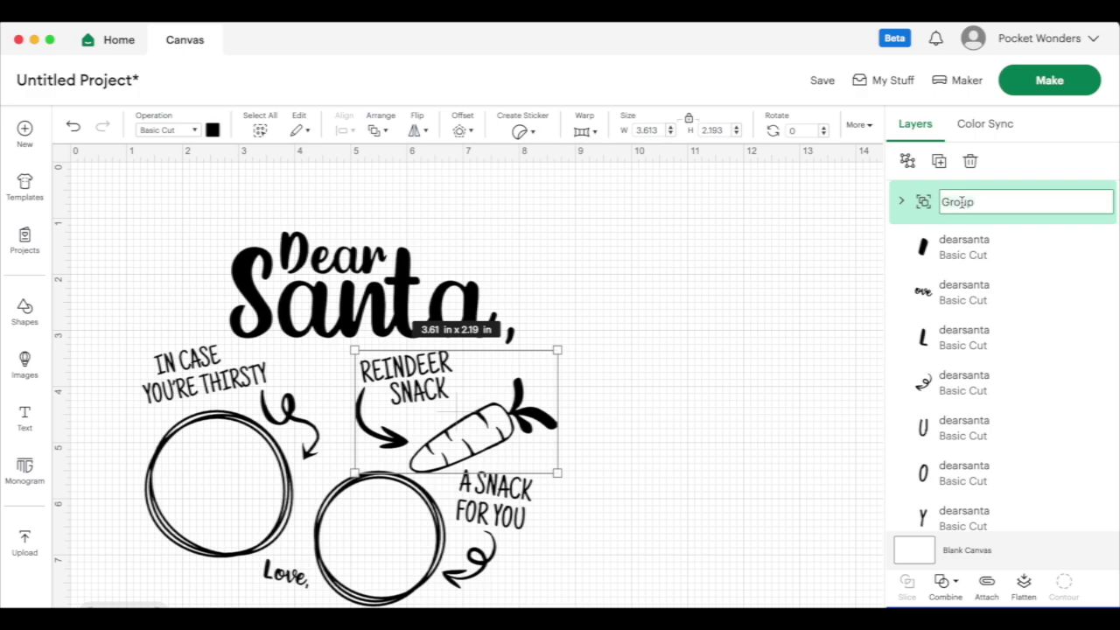
text(Reindeer Snack)
key(Return)
click(720, 352)
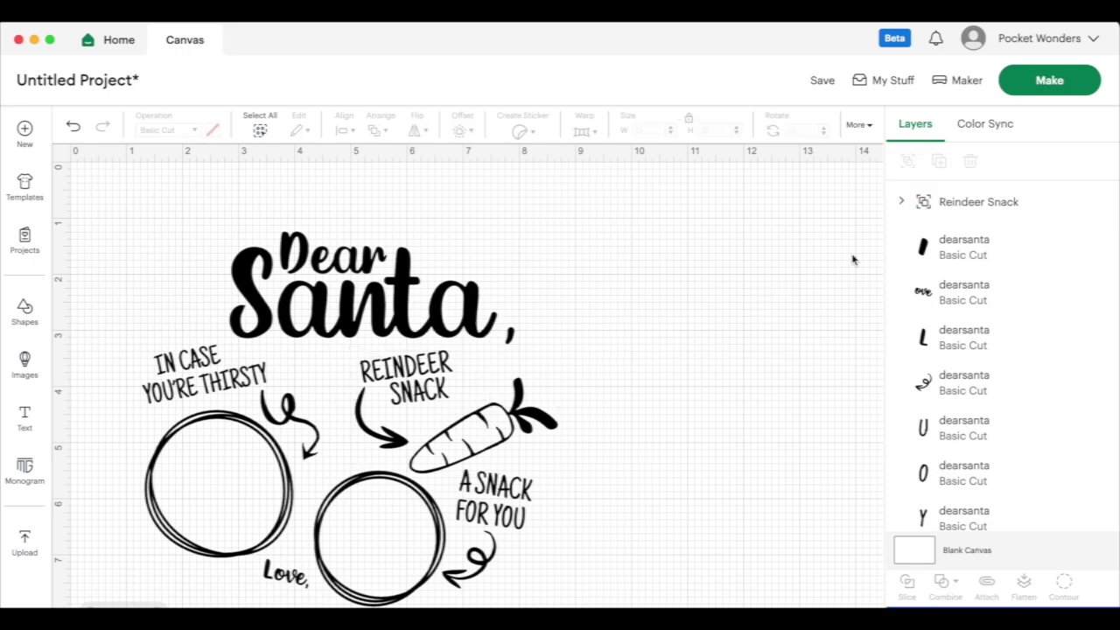
click(947, 210)
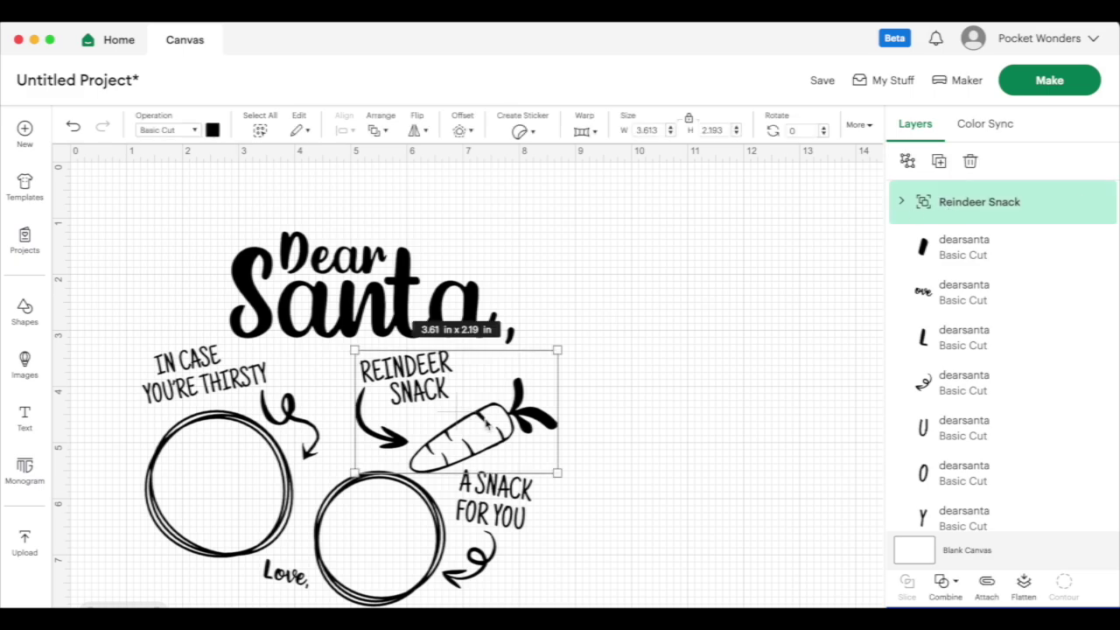
Step: Nudge the Reindeer Snack group slightly up and to the right
mouse_move(467, 436)
mouse_down()
mouse_move(724, 358)
mouse_move(572, 363)
mouse_move(428, 451)
mouse_move(705, 325)
mouse_move(521, 424)
mouse_move(475, 426)
mouse_up()
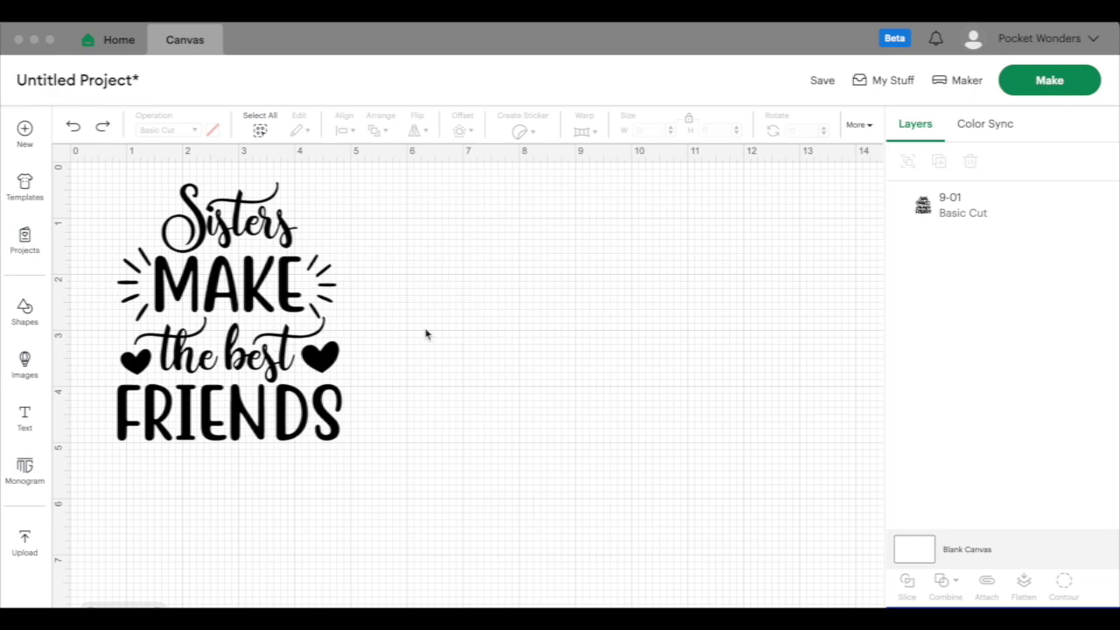
Step: Use Contour to hide both hearts beside 'the best' in the Sisters design
click(263, 301)
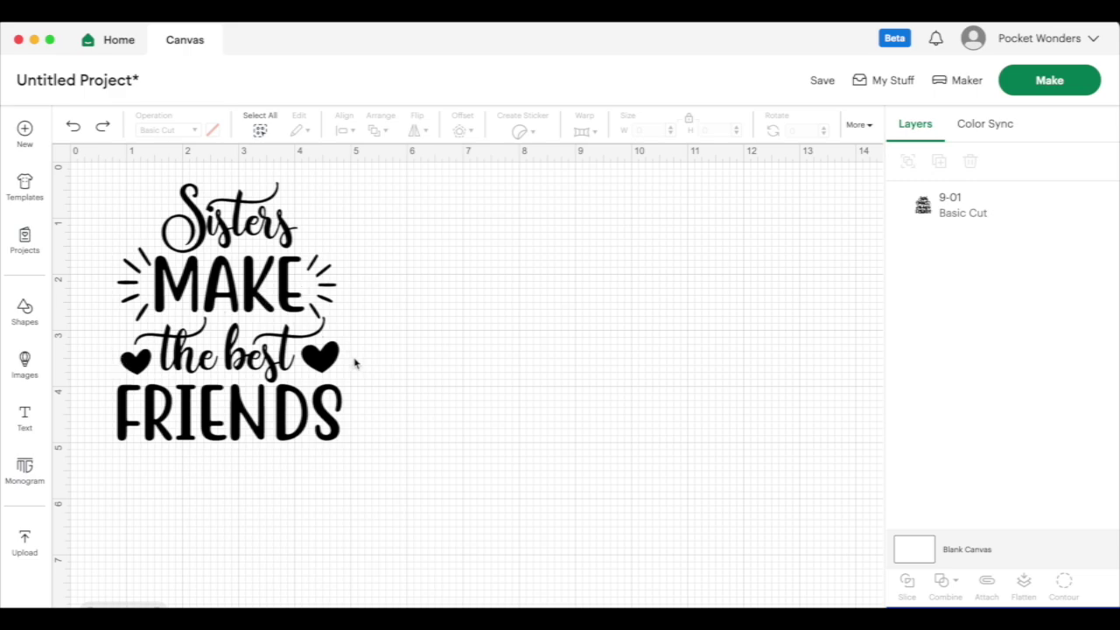
click(290, 375)
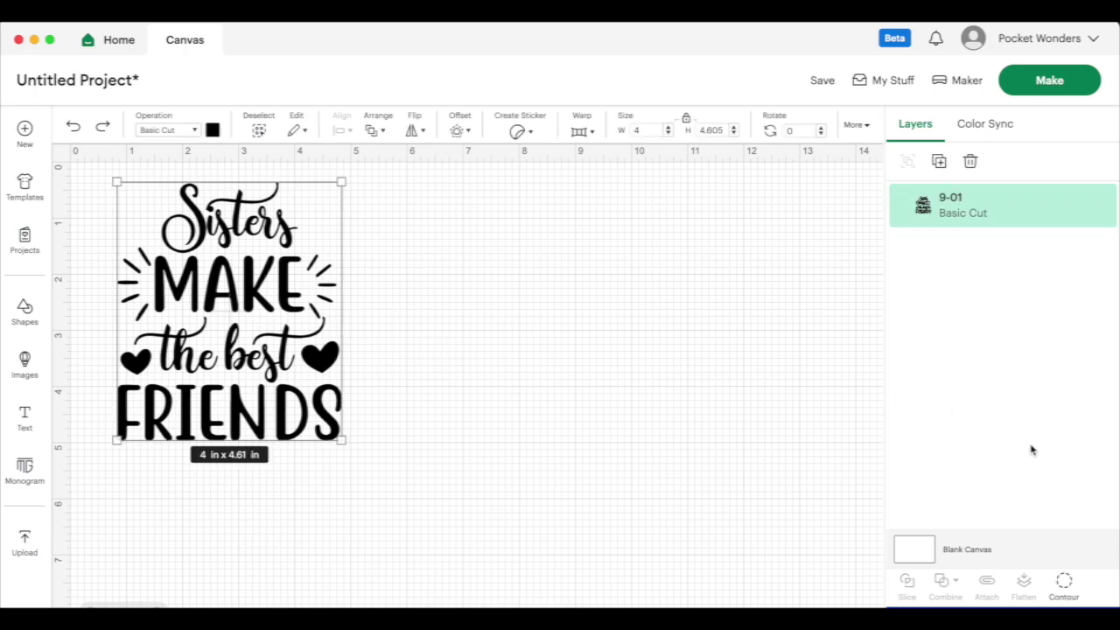
click(1064, 583)
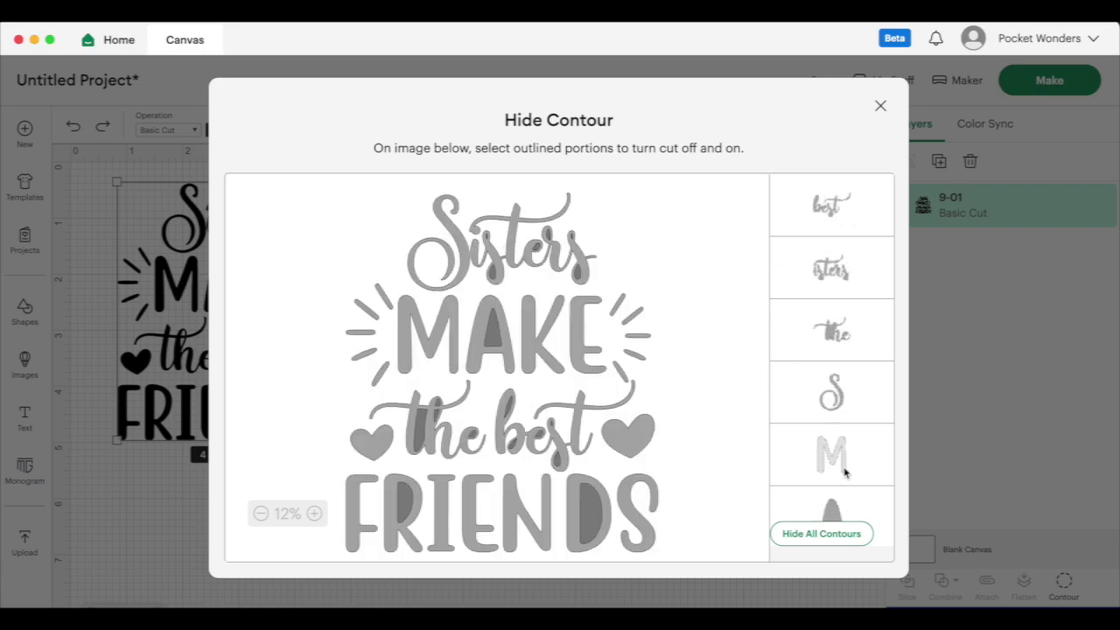
scroll(845, 467, down, 5)
scroll(845, 472, down, 8)
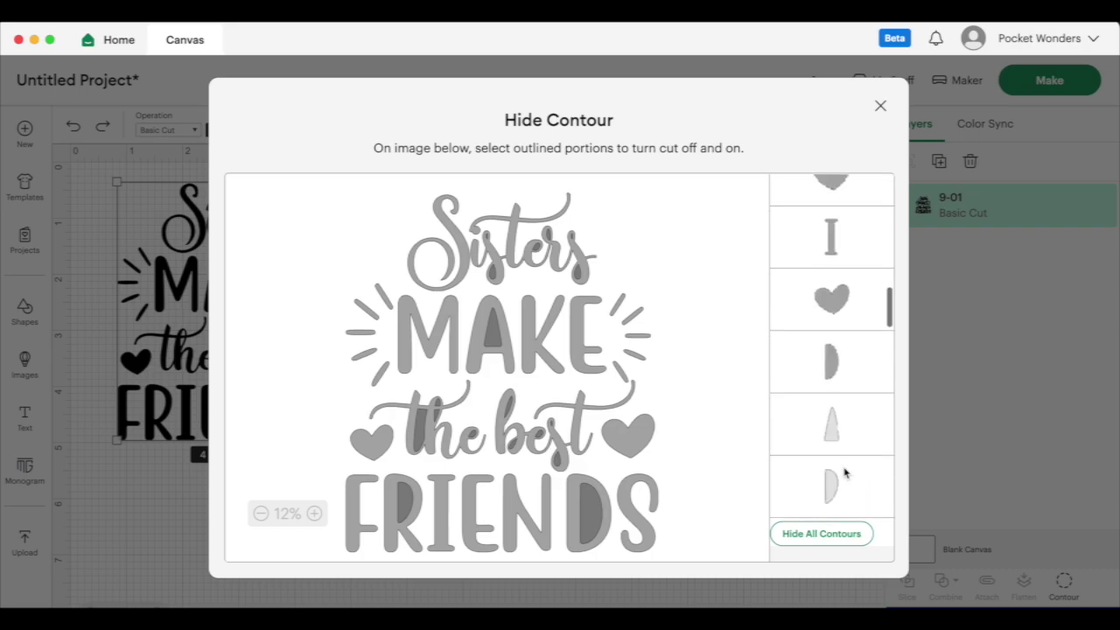
scroll(845, 473, up, 1)
click(831, 247)
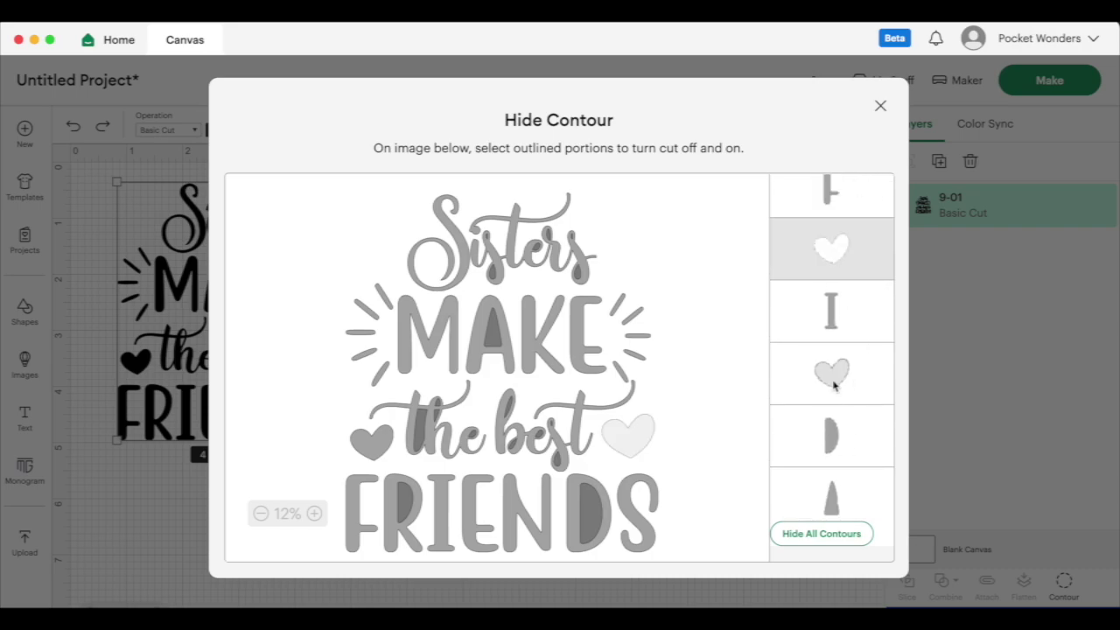
click(833, 381)
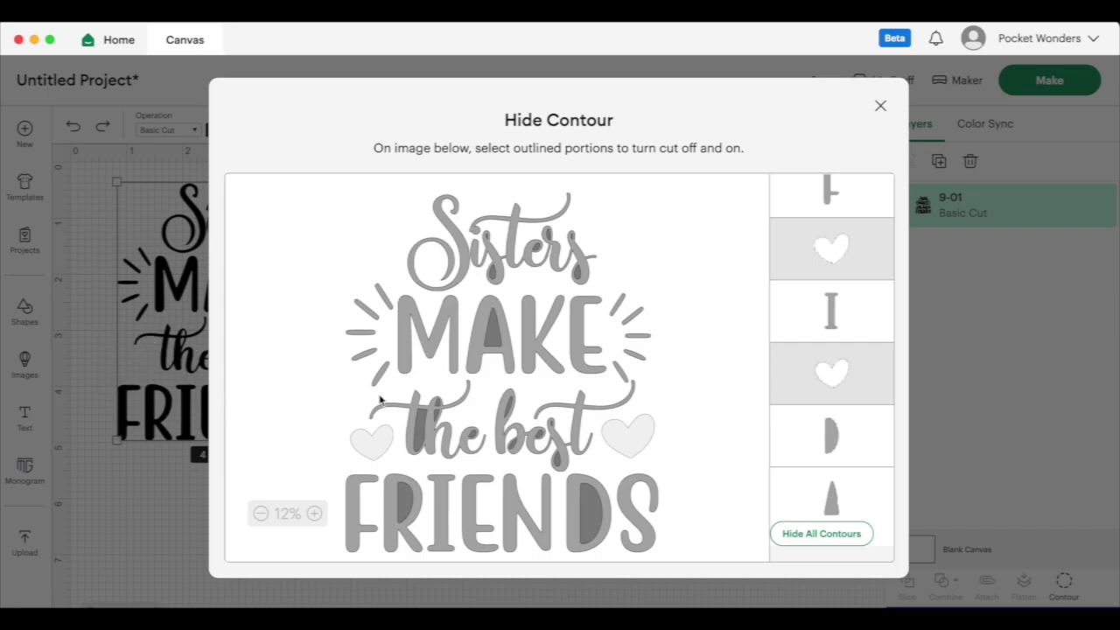
key(Escape)
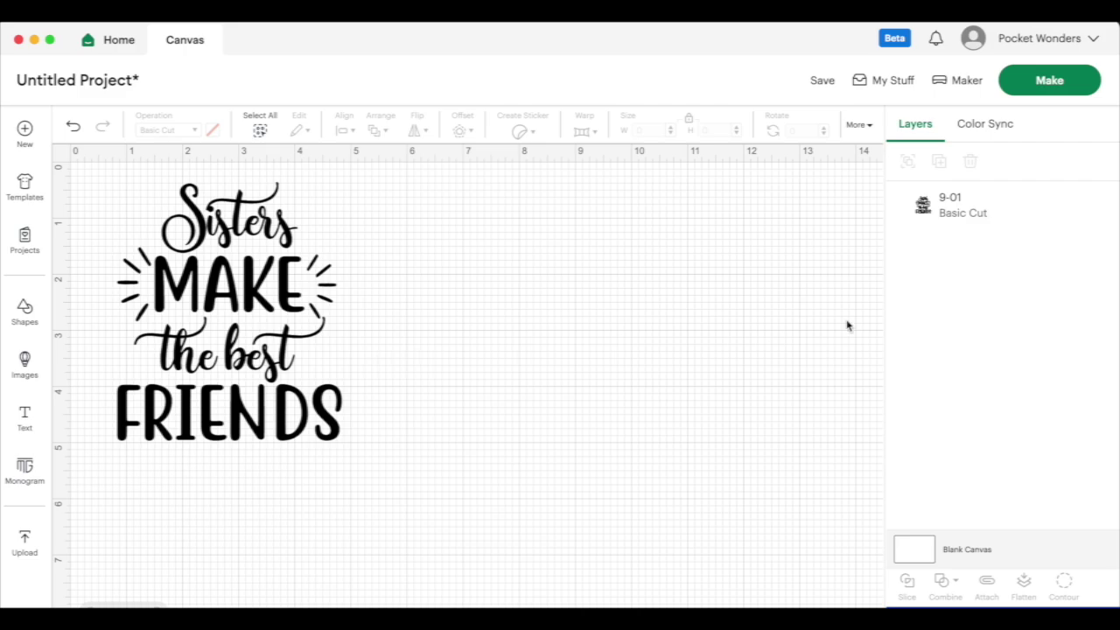
Step: Undo the contour hiding and place a stretched oval over the right-hand heart
key(super+z)
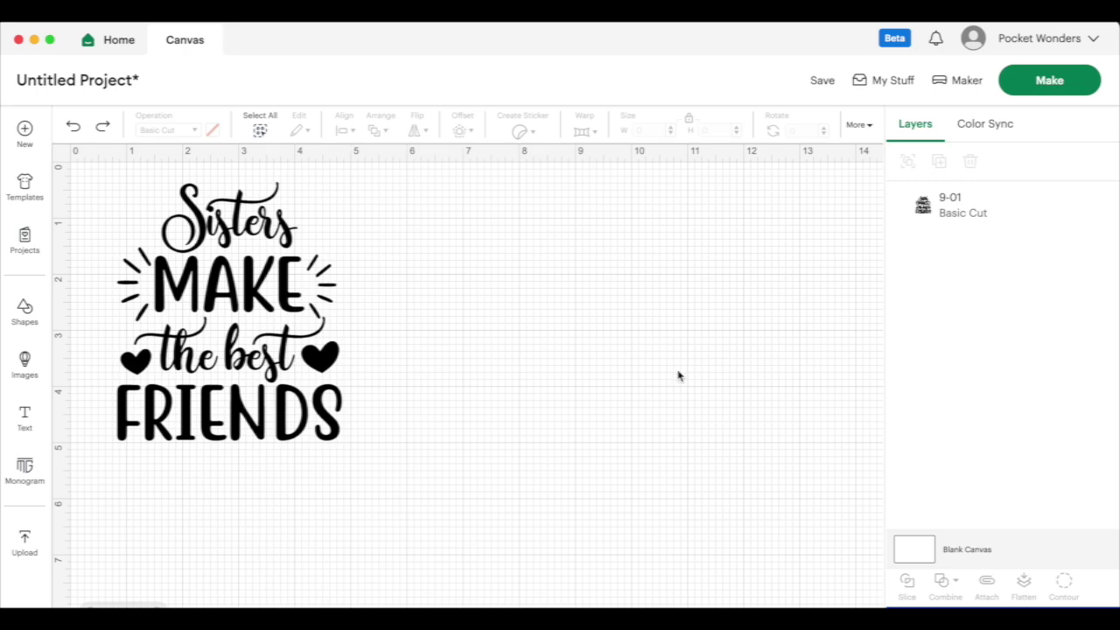
click(523, 344)
click(25, 311)
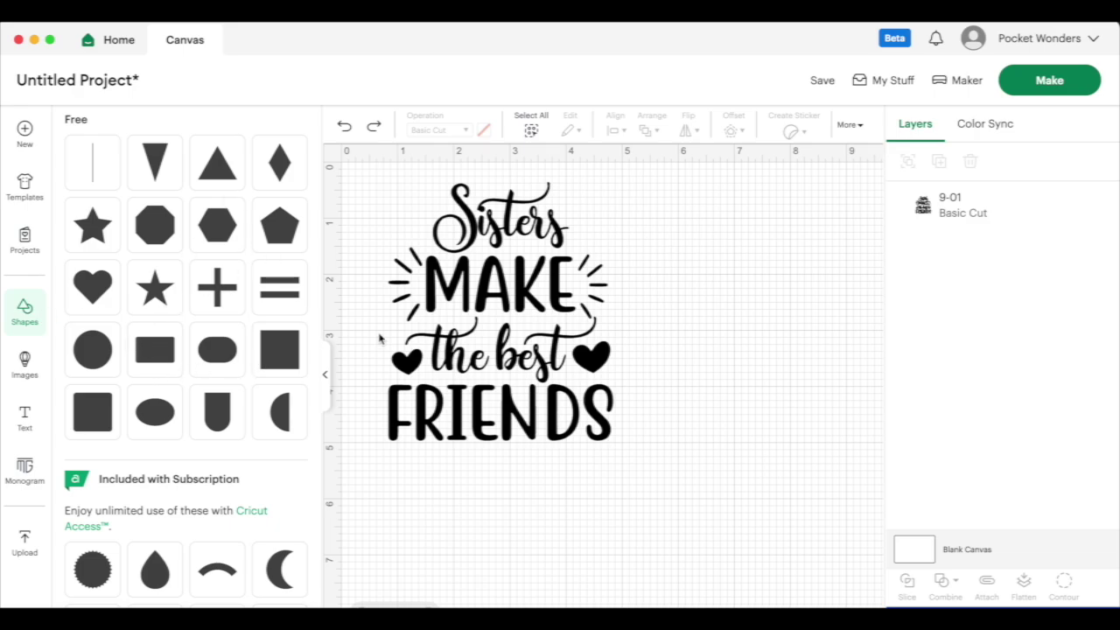
click(232, 358)
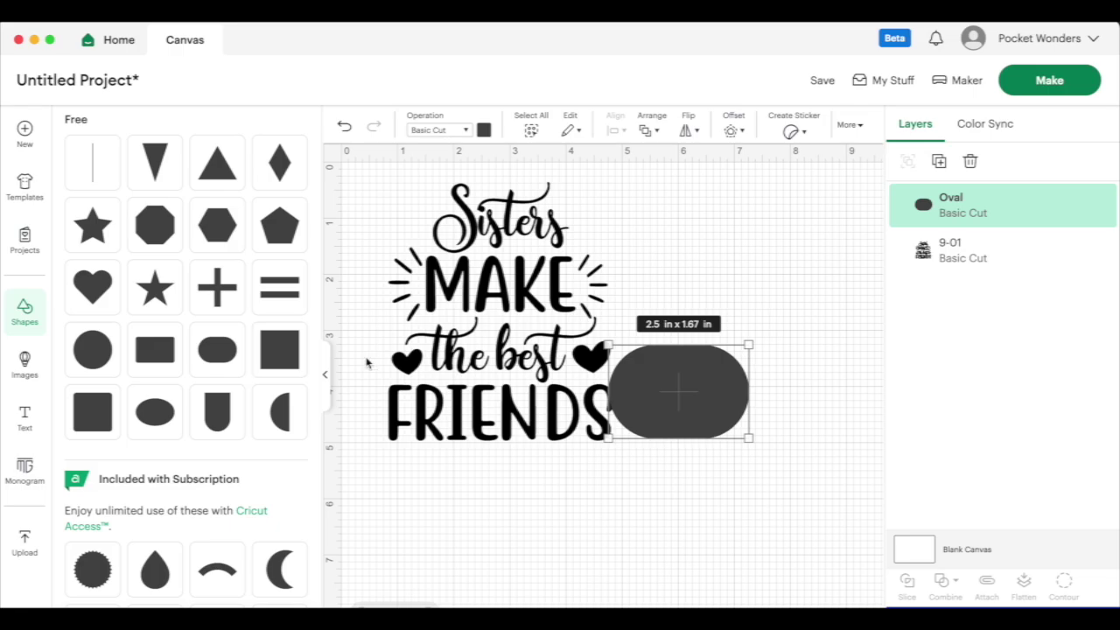
click(325, 376)
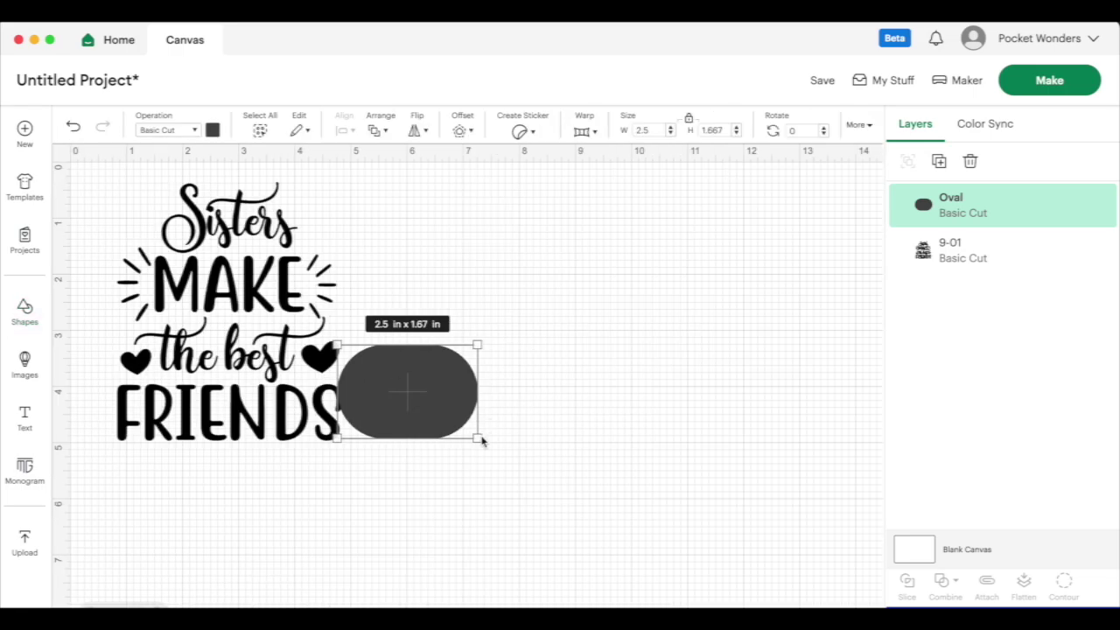
drag(477, 437, 326, 365)
click(366, 376)
click(689, 118)
click(324, 366)
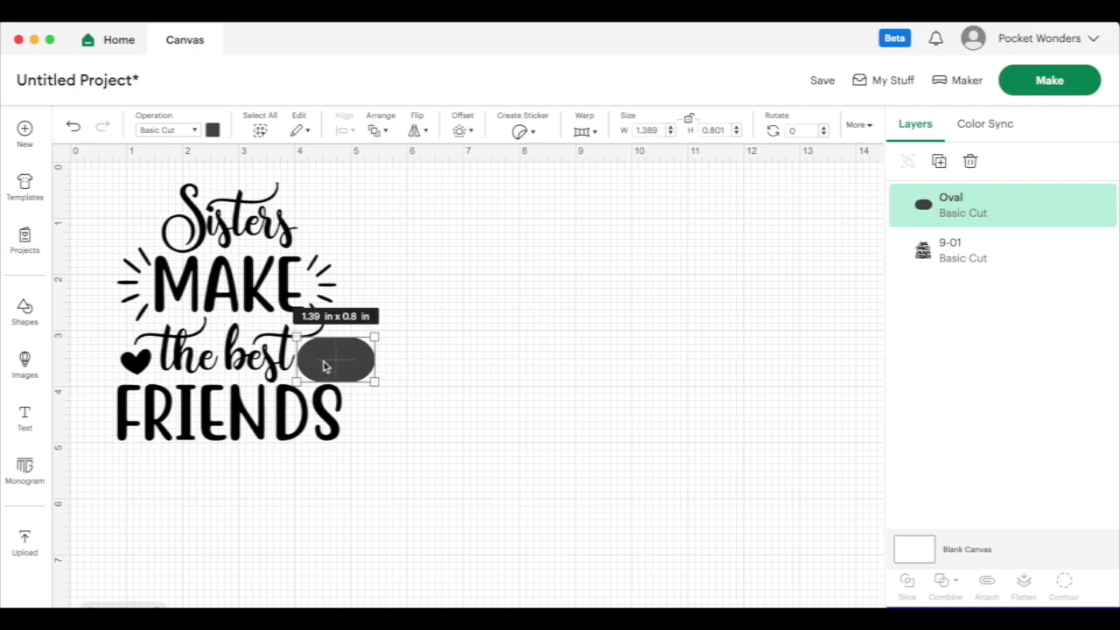
Step: Slice the Sisters design with the oval and delete the leftover oval and heart pieces
shift+click(975, 248)
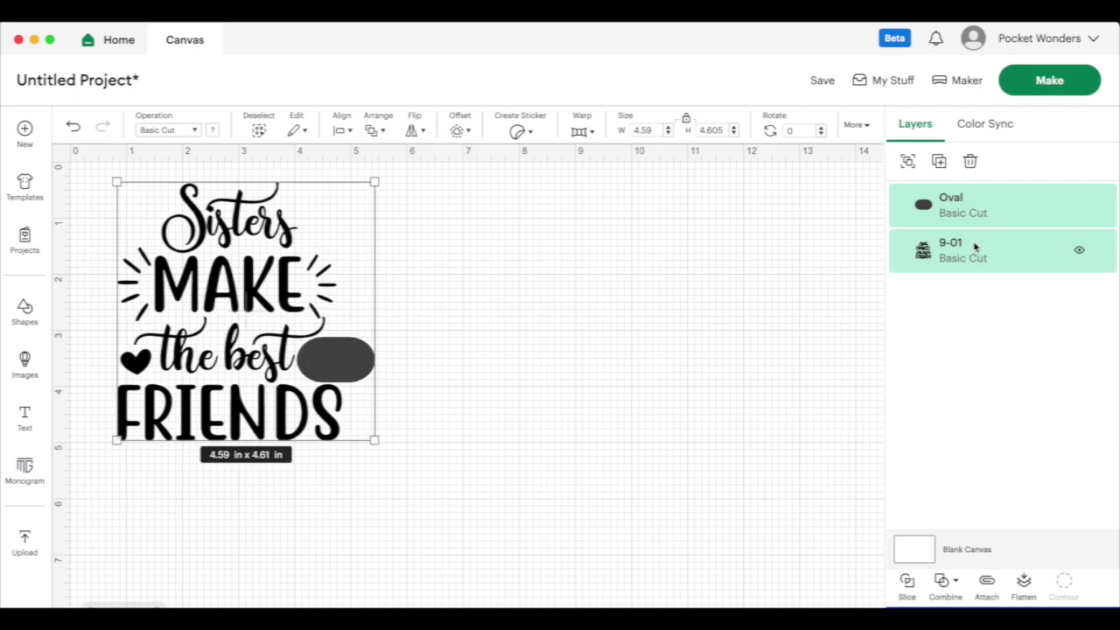
click(912, 590)
click(945, 202)
key(Delete)
click(945, 201)
key(Delete)
key(Delete)
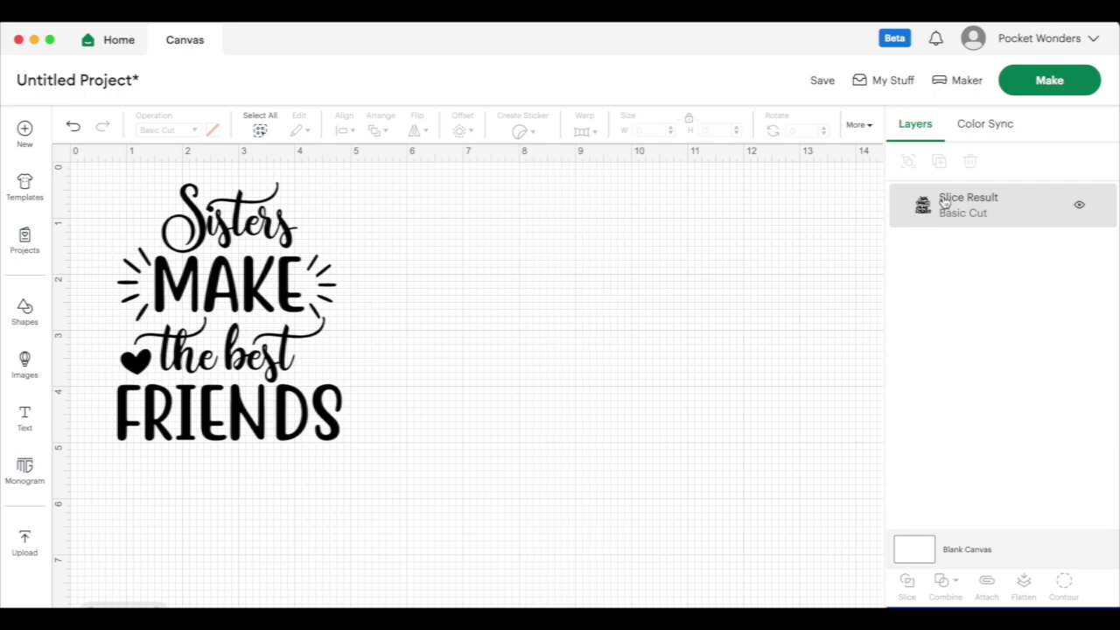
Step: Add a second oval over the left heart and delete the leftover slice pieces
click(26, 313)
click(193, 362)
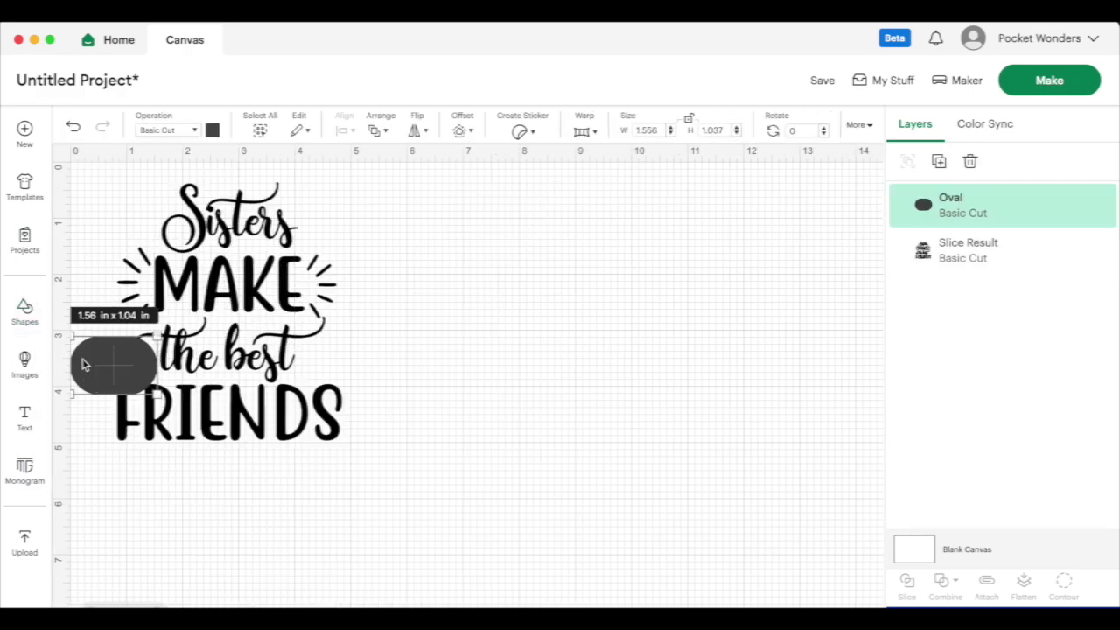
drag(83, 362, 158, 382)
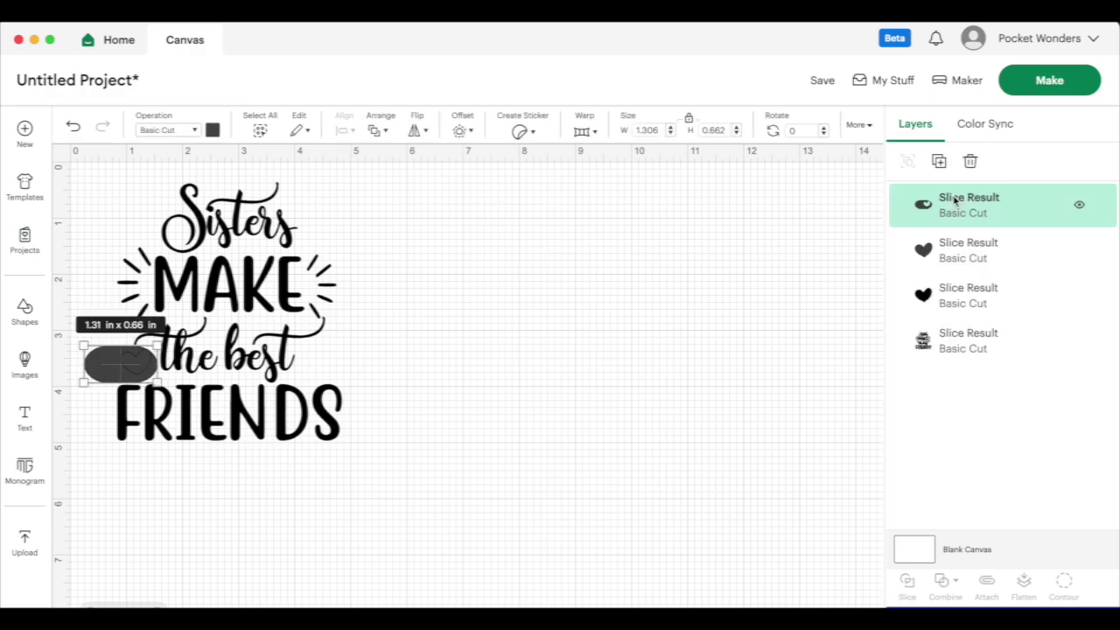
key(Delete)
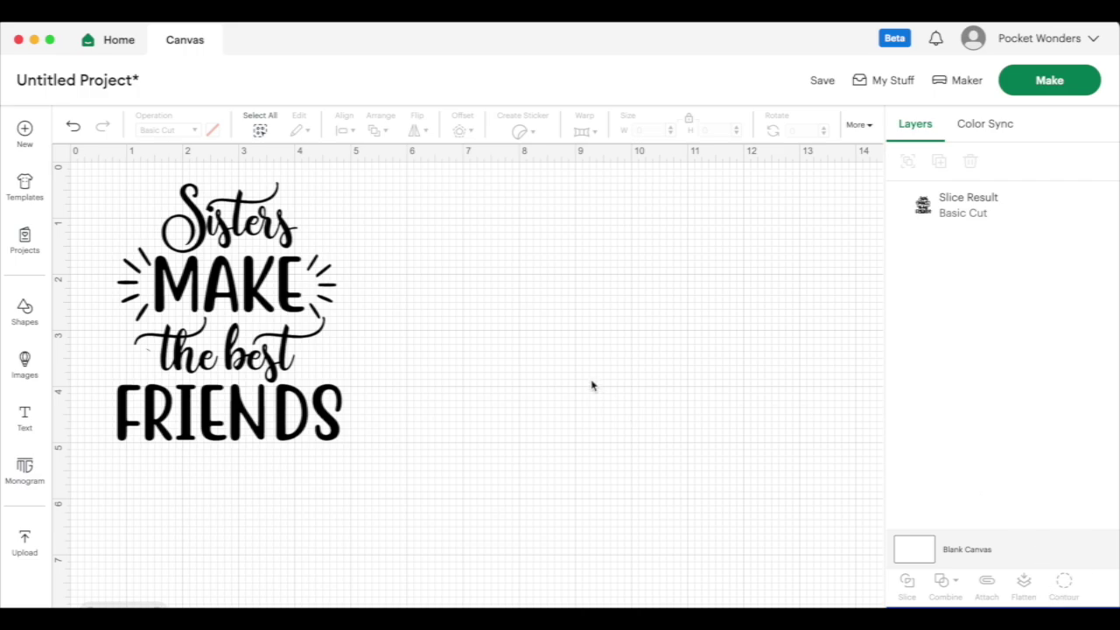
Step: Upload the 9-01.png image file
click(25, 541)
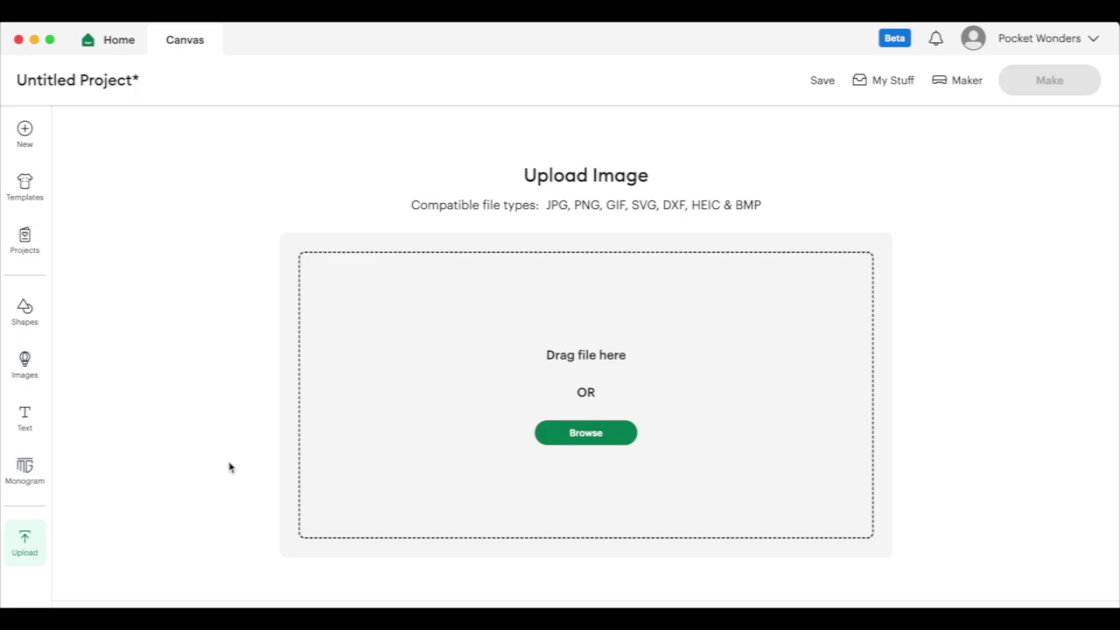
click(564, 435)
click(418, 222)
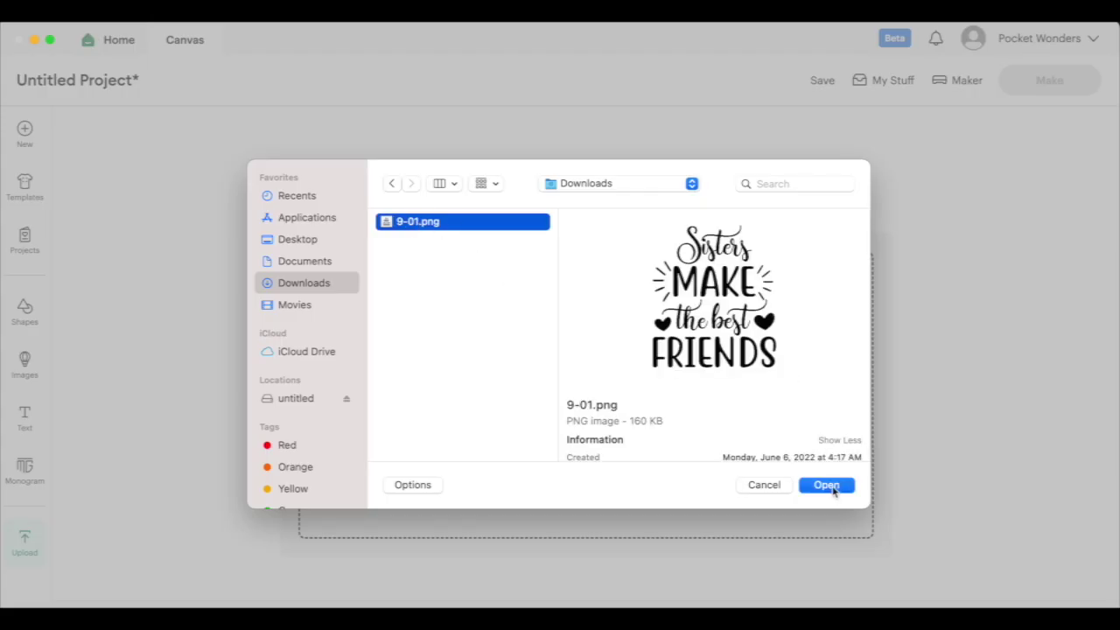
click(826, 485)
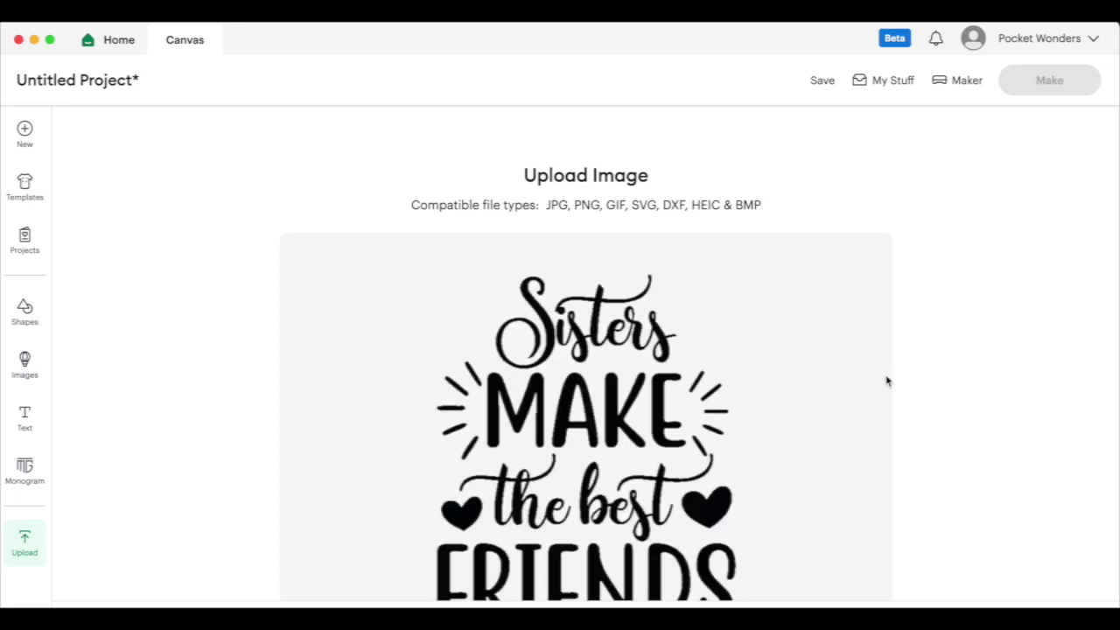
scroll(324, 380, down, 2)
scroll(324, 380, down, 2)
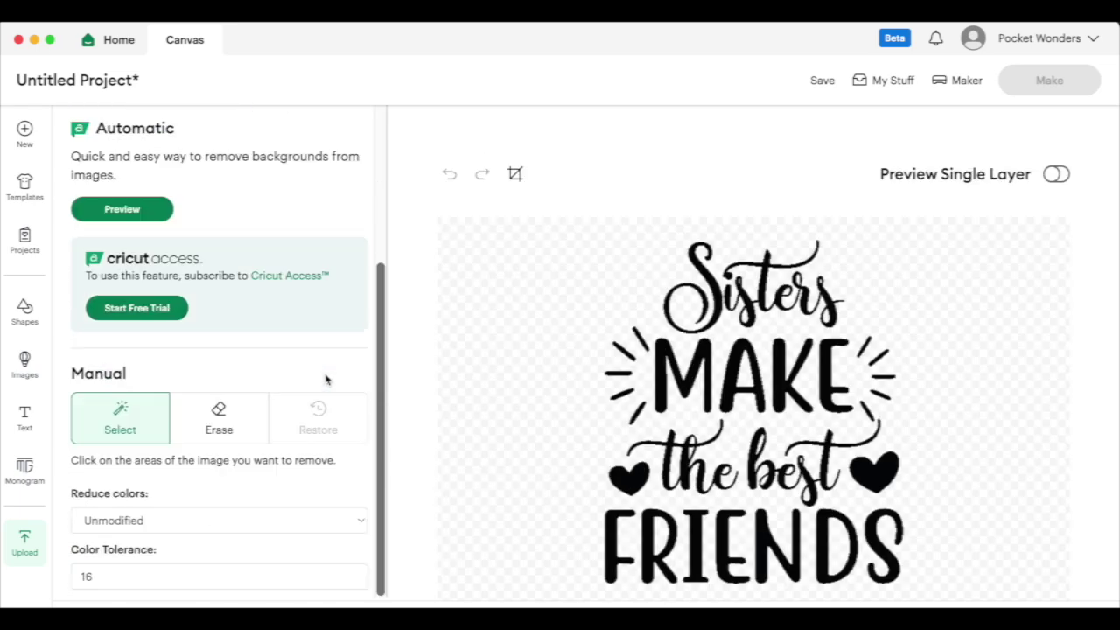
Step: Manually erase both hearts with a 32, then 64 eraser and save as a flat graphic
click(210, 411)
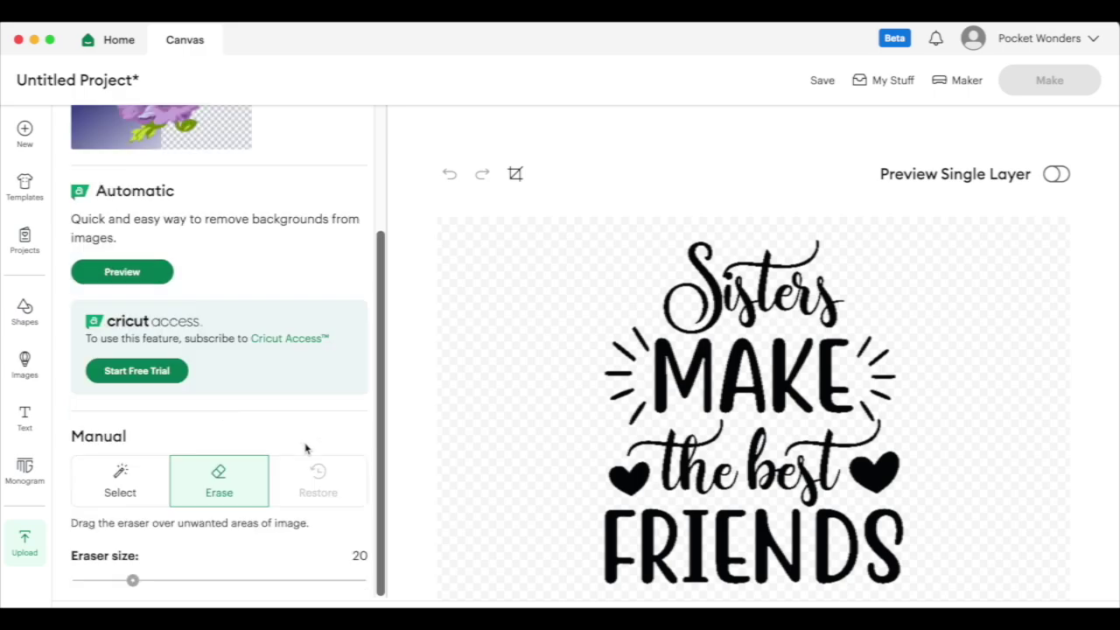
drag(132, 580, 172, 580)
scroll(913, 373, down, 2)
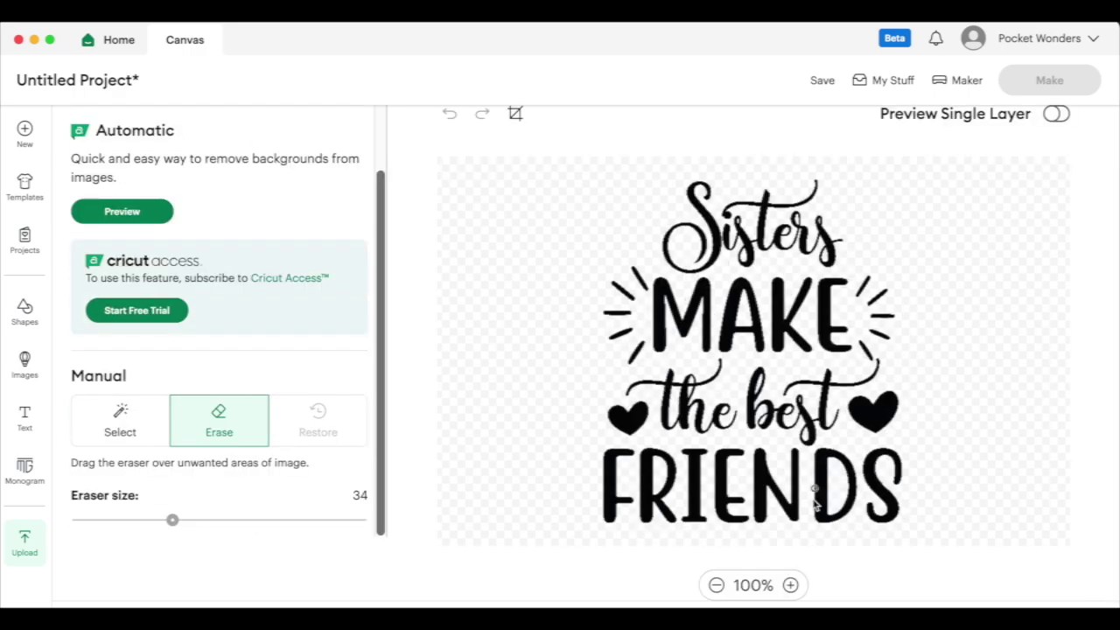
click(790, 584)
click(790, 584)
click(790, 585)
click(790, 584)
click(790, 585)
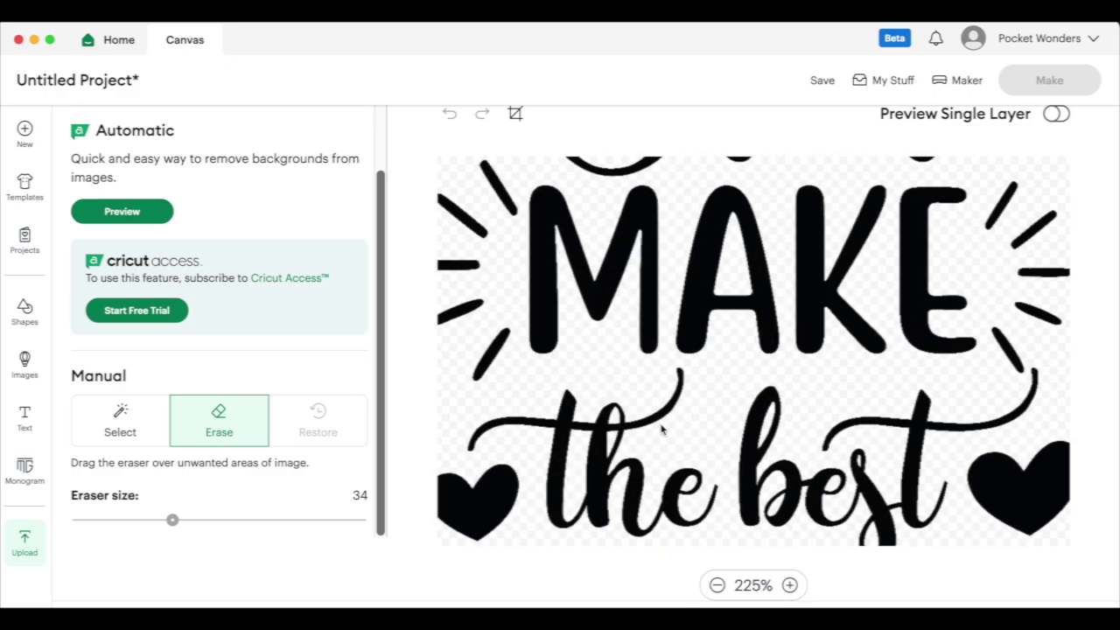
mouse_move(505, 490)
mouse_down()
mouse_move(490, 478)
mouse_move(502, 464)
mouse_move(488, 457)
mouse_move(513, 475)
mouse_move(491, 530)
mouse_up()
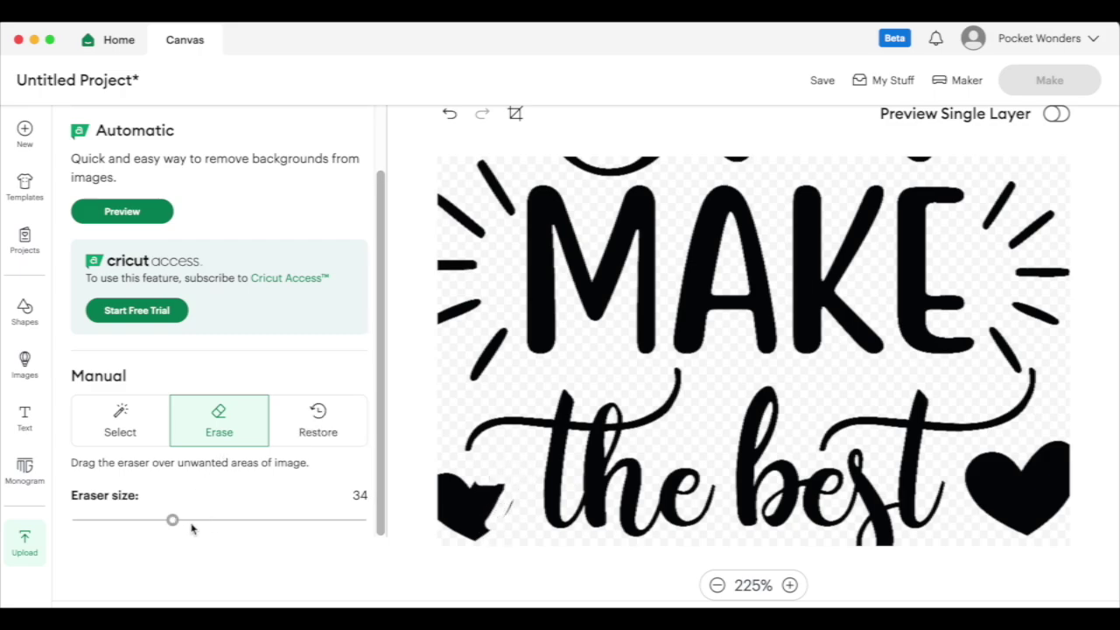
drag(173, 519, 257, 520)
mouse_move(501, 503)
mouse_down()
mouse_move(436, 477)
mouse_move(496, 491)
mouse_move(526, 519)
mouse_move(482, 508)
mouse_up()
scroll(569, 502, left, 3)
scroll(870, 465, right, 8)
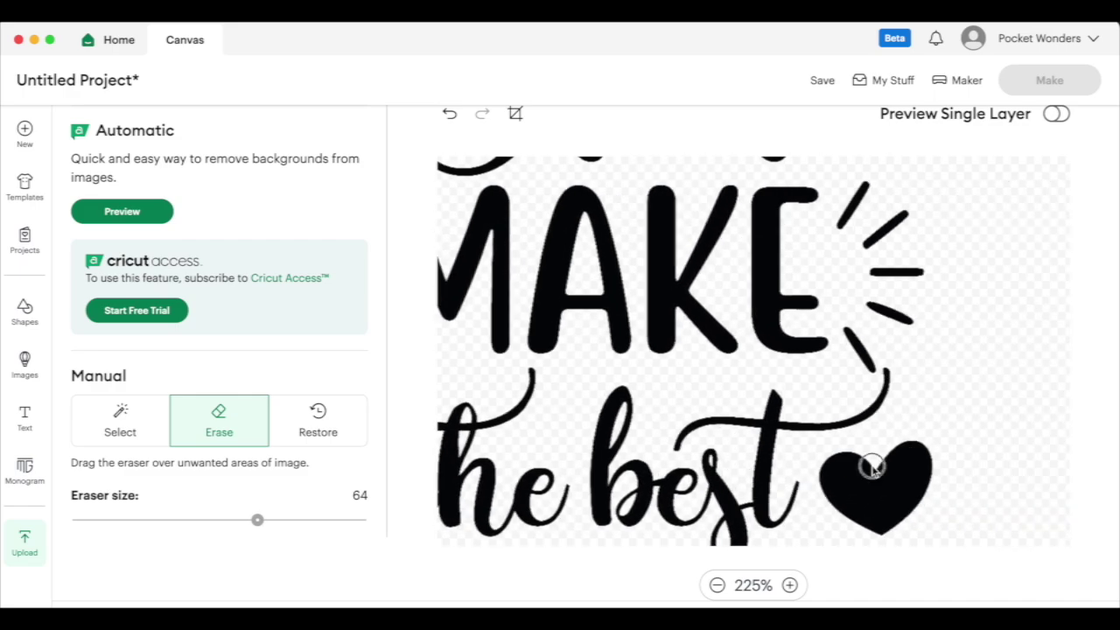
mouse_move(869, 464)
mouse_down()
mouse_move(888, 521)
mouse_move(824, 497)
mouse_move(860, 508)
mouse_up()
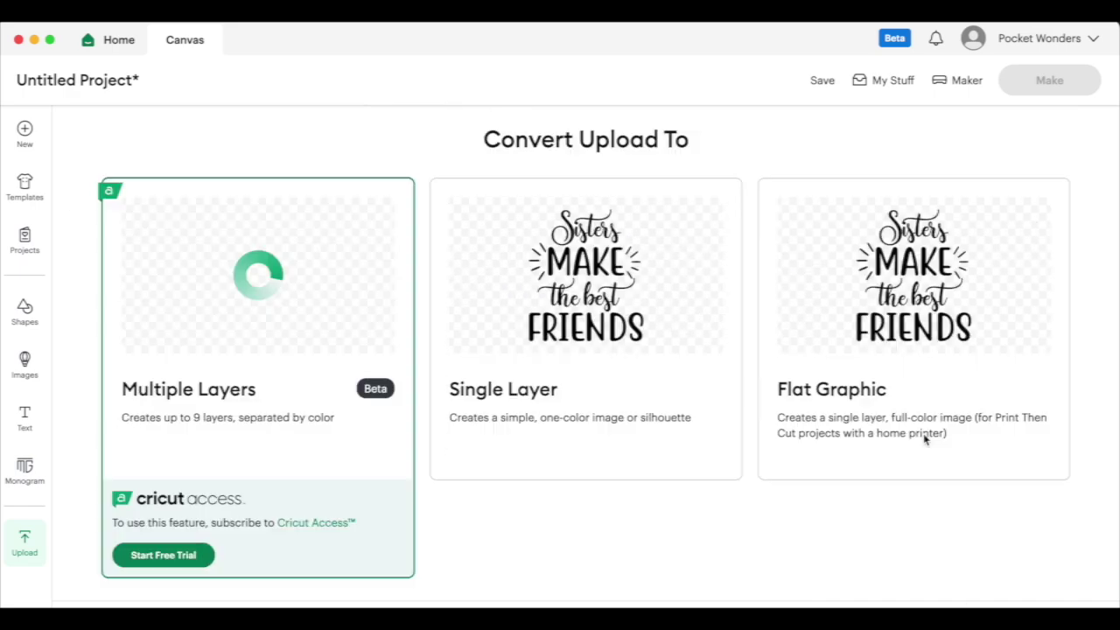
click(923, 433)
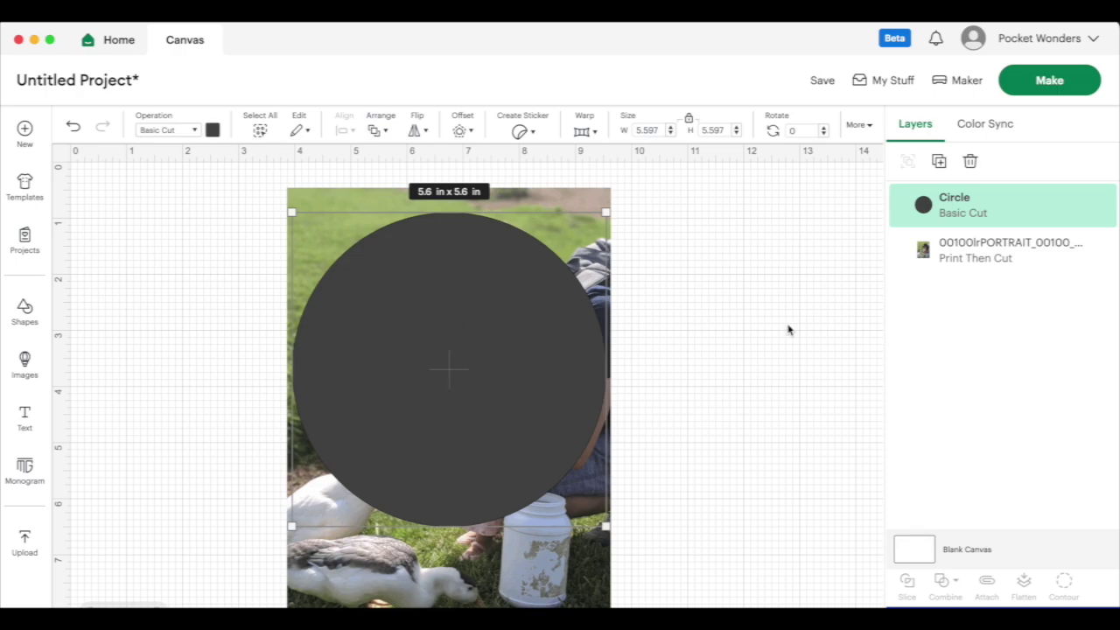
click(962, 250)
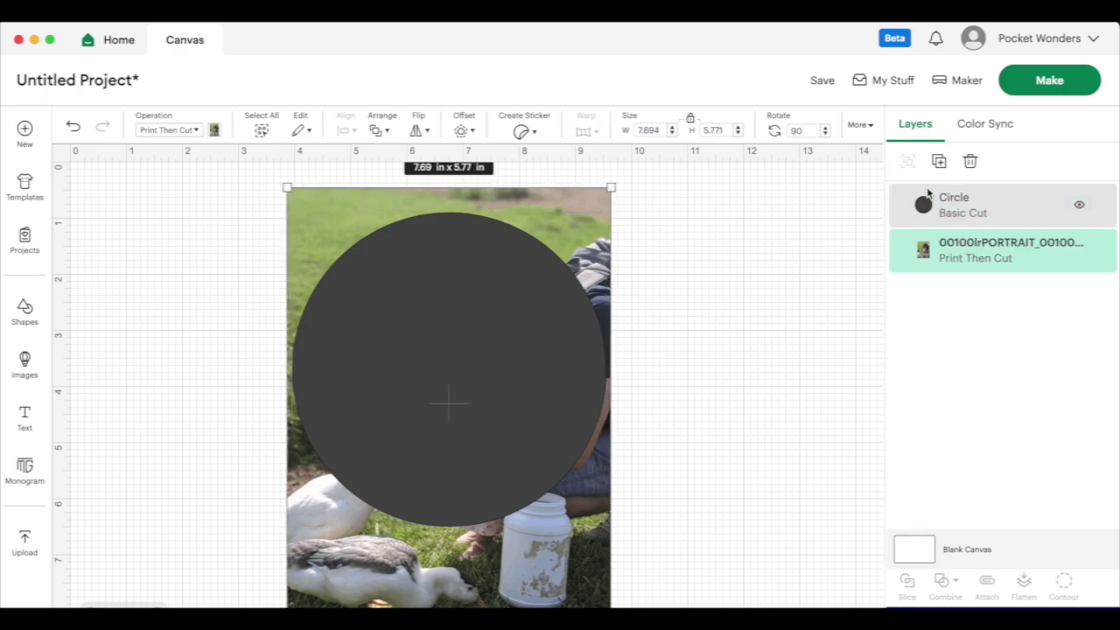
click(1078, 205)
click(1020, 213)
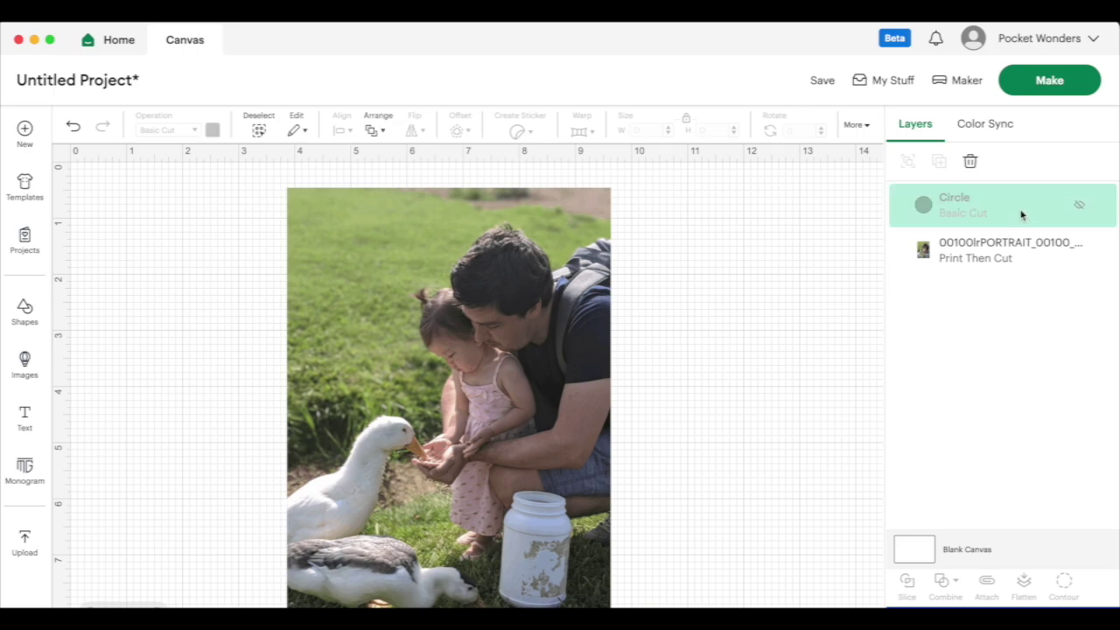
click(1080, 208)
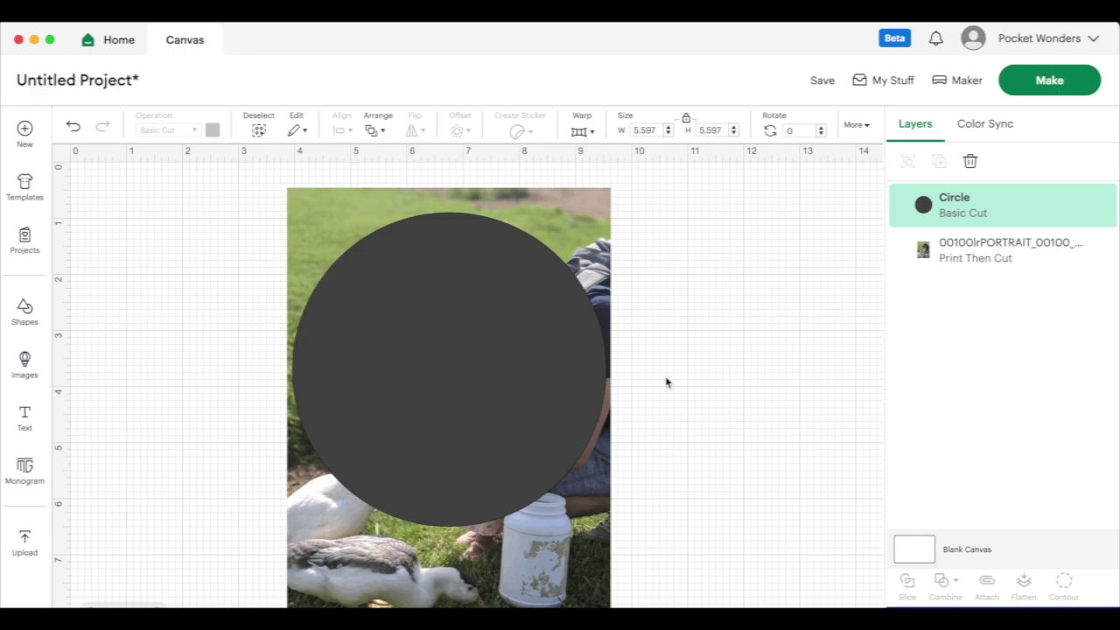
drag(975, 257, 967, 194)
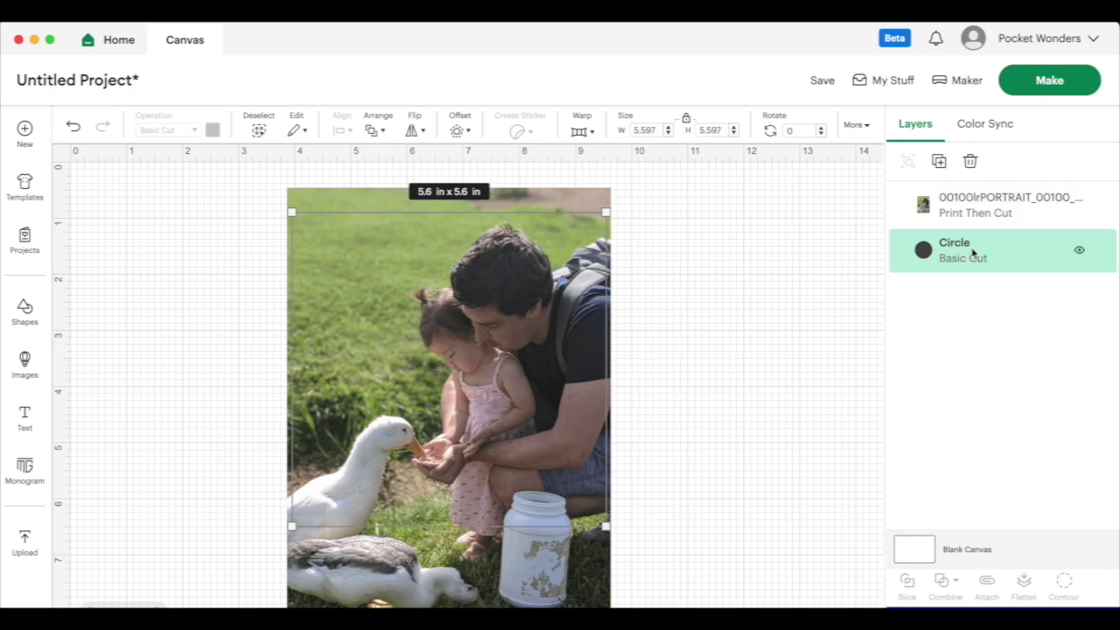
drag(971, 252, 965, 194)
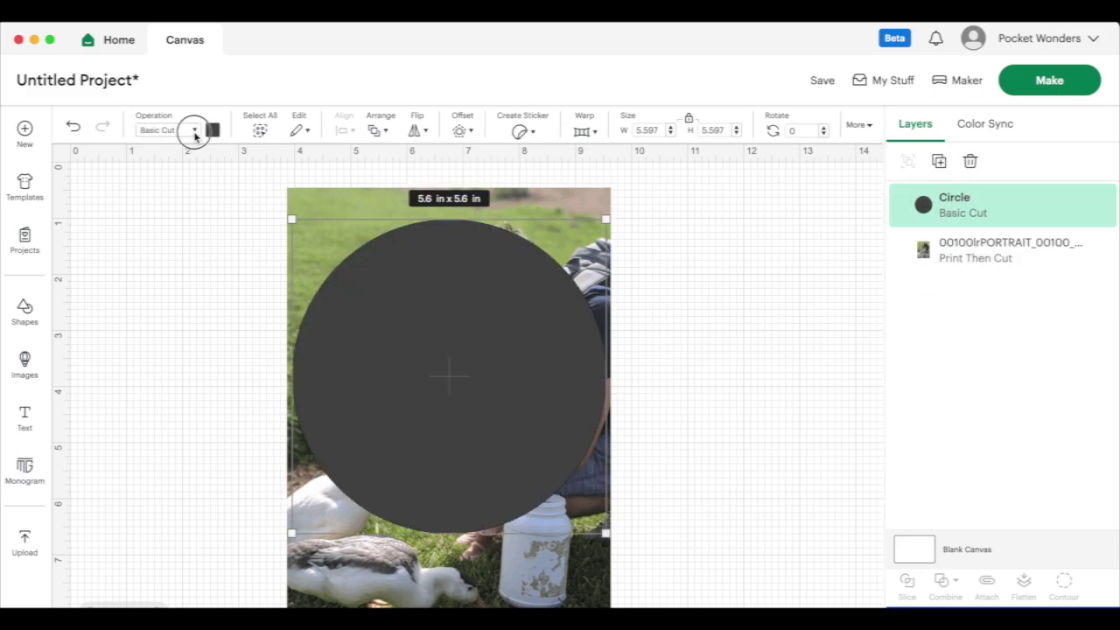
Step: Switch the circle to Pen and position the photo beneath its outline
click(193, 131)
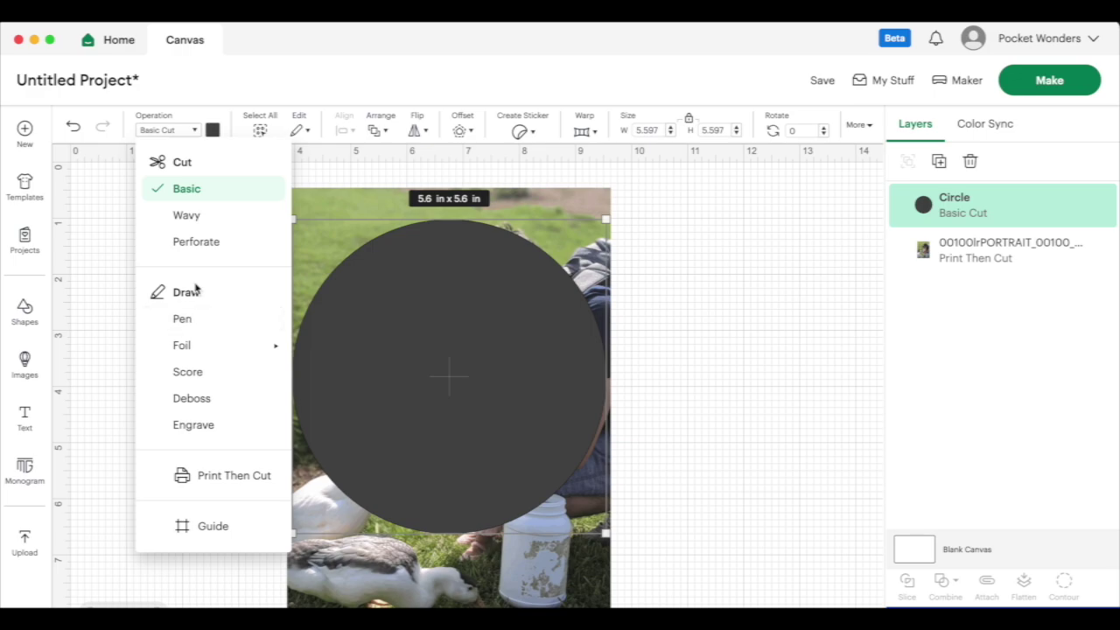
click(182, 319)
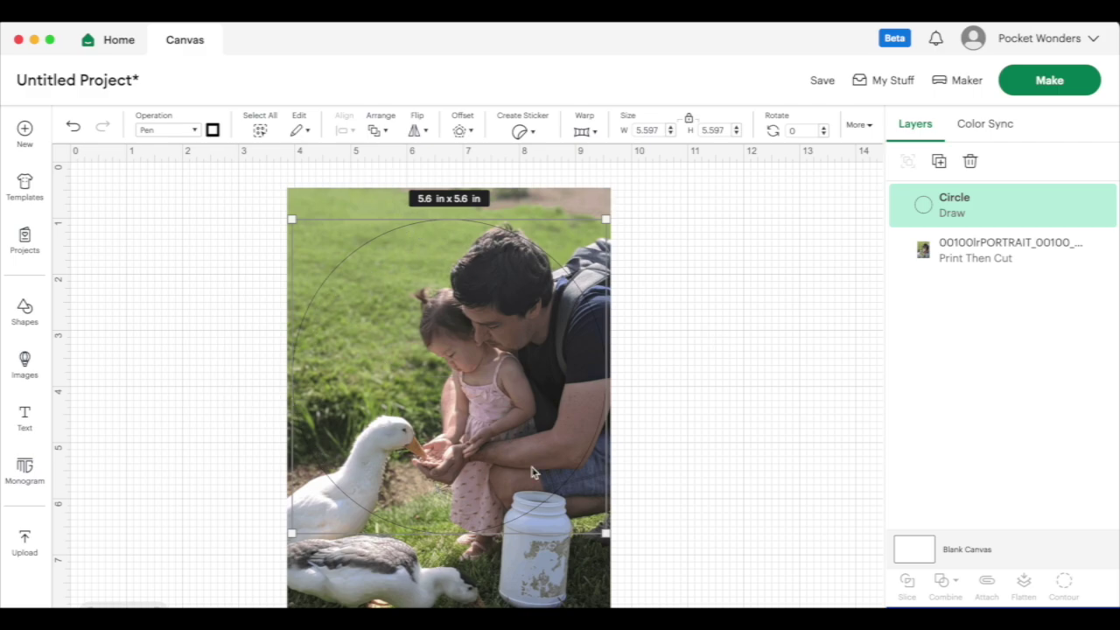
click(978, 247)
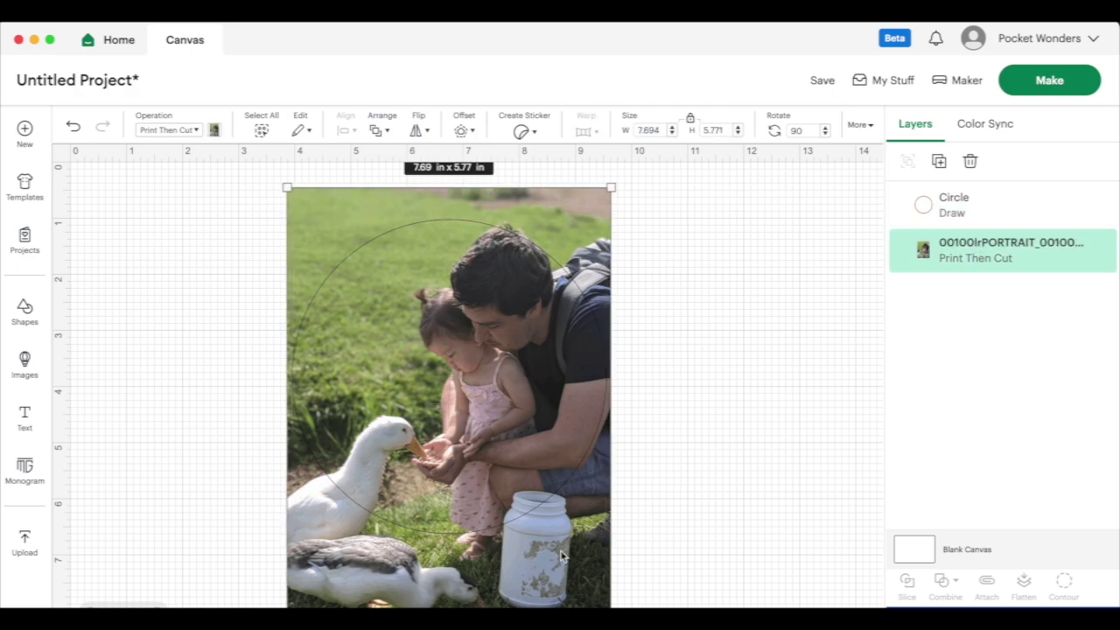
mouse_move(563, 554)
mouse_down()
mouse_move(528, 563)
mouse_move(574, 567)
mouse_move(567, 557)
mouse_up()
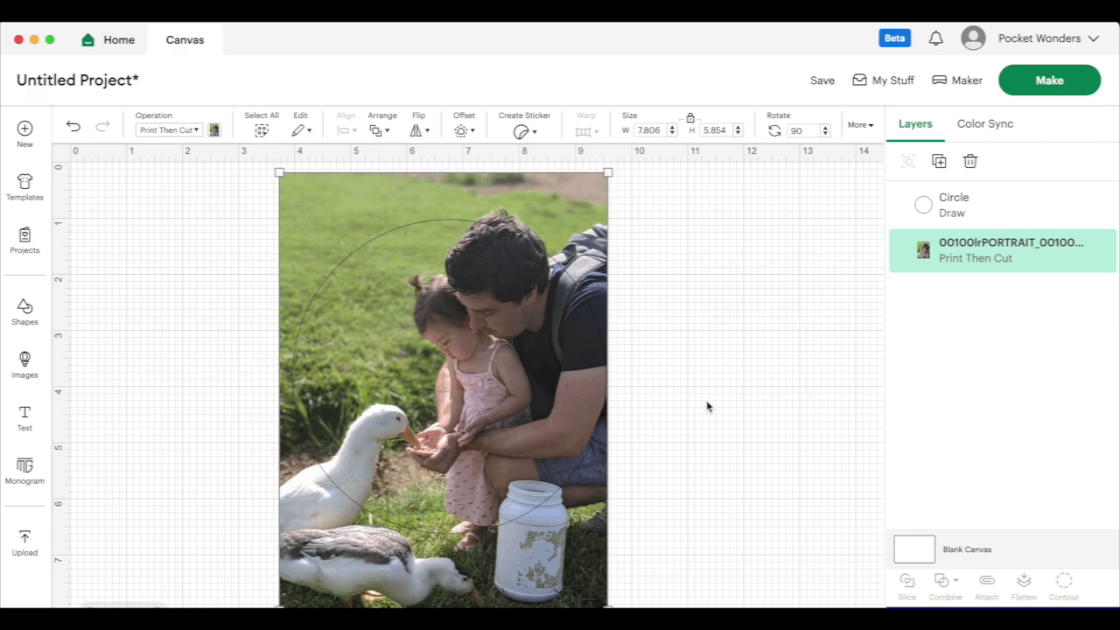
Step: Return the circle to Basic Cut, slice it with the photo, and delete the extra pieces
click(958, 217)
click(184, 130)
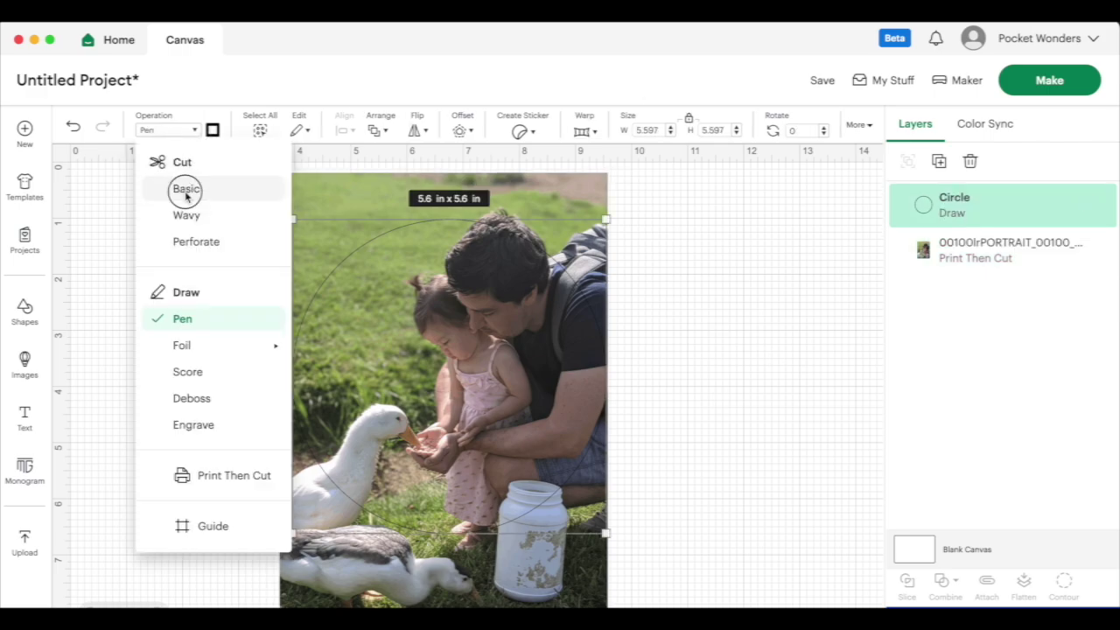
click(183, 187)
shift+click(991, 261)
click(907, 584)
click(972, 210)
key(Delete)
click(969, 251)
key(Delete)
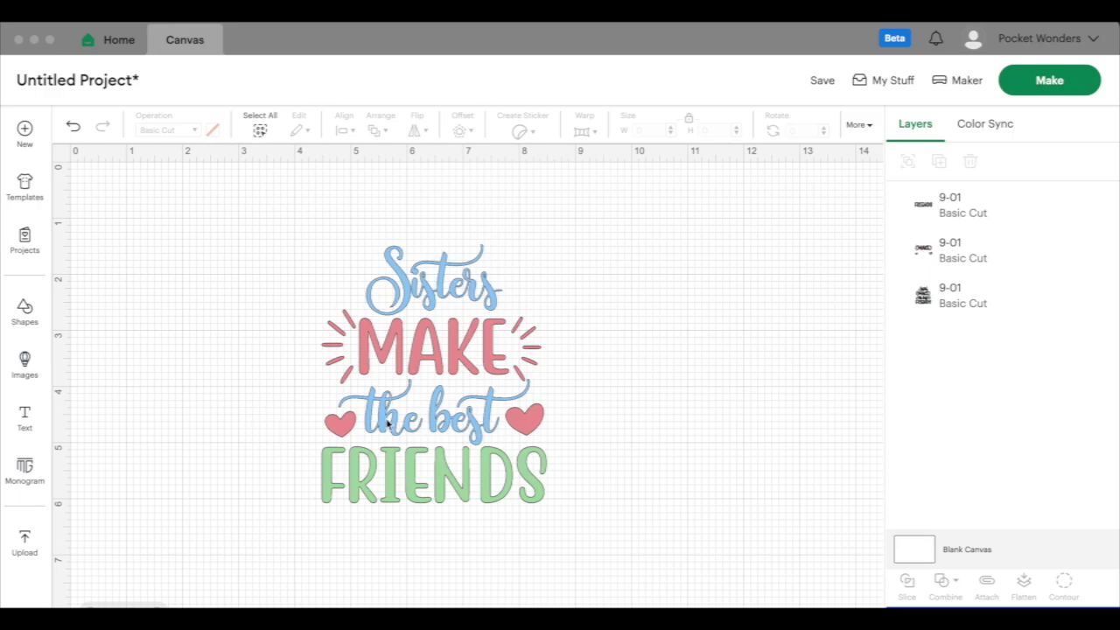
Step: Review the Canvas tab of Design Space Settings, then close the dialog
click(218, 231)
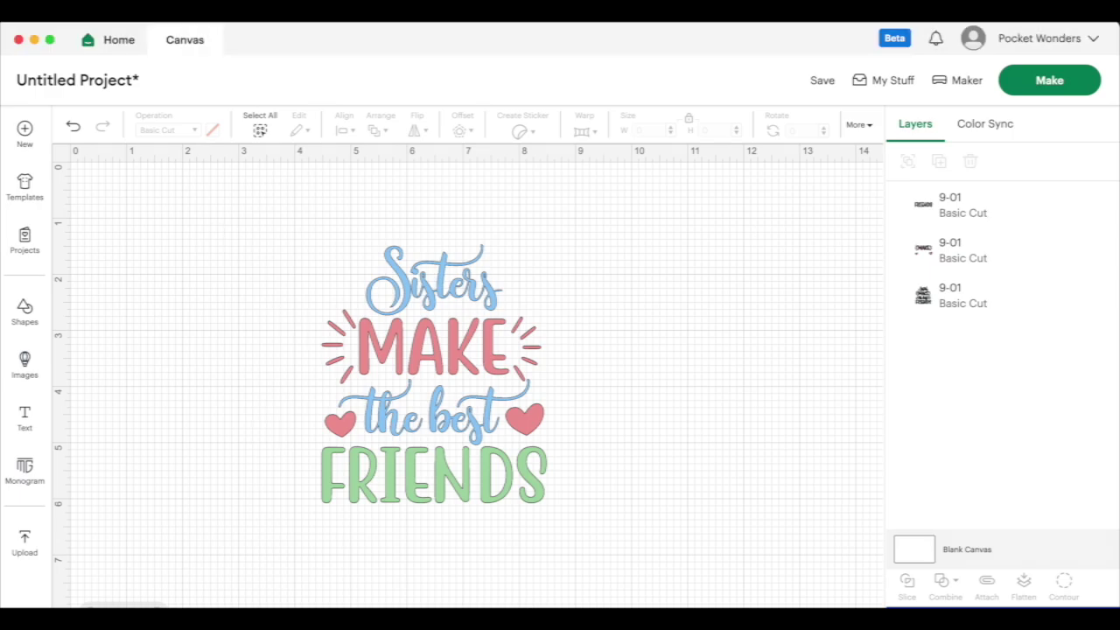
click(1025, 44)
click(921, 209)
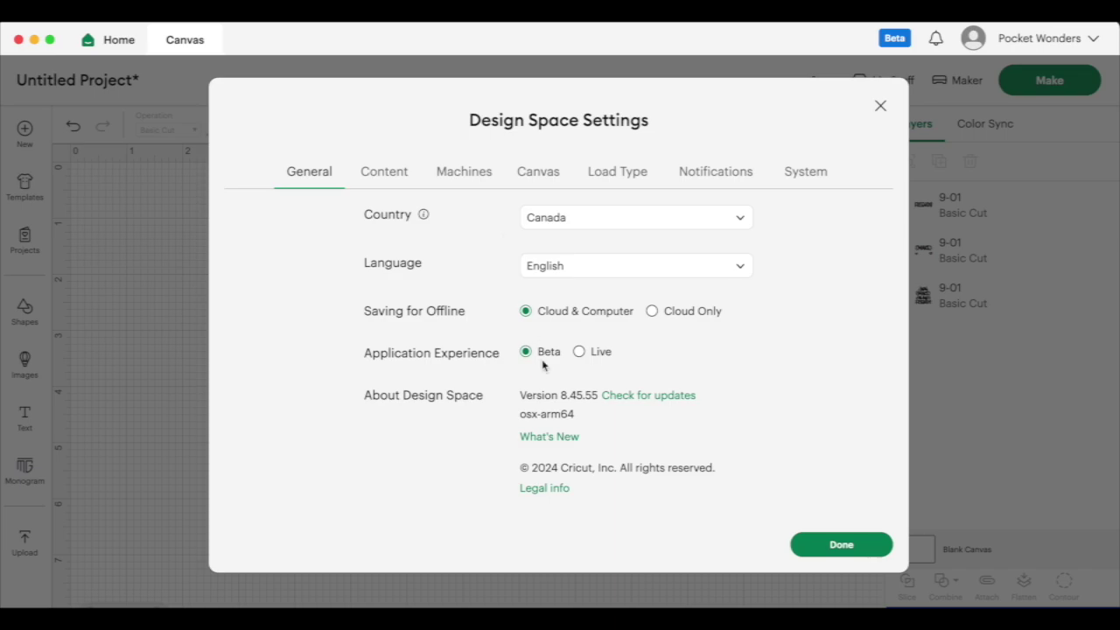
click(536, 177)
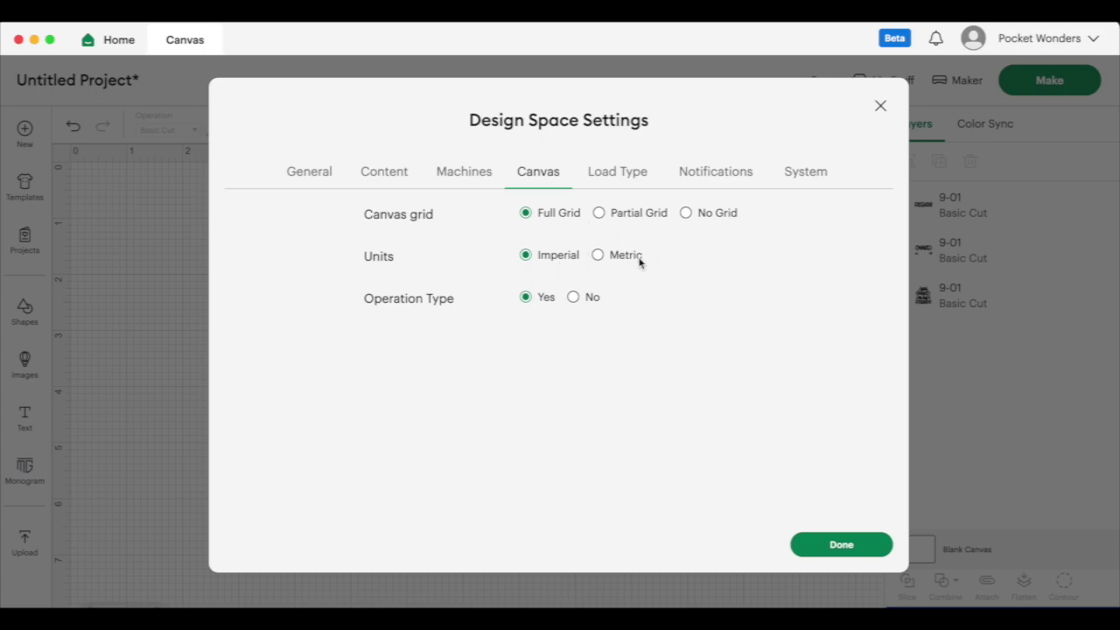
key(Escape)
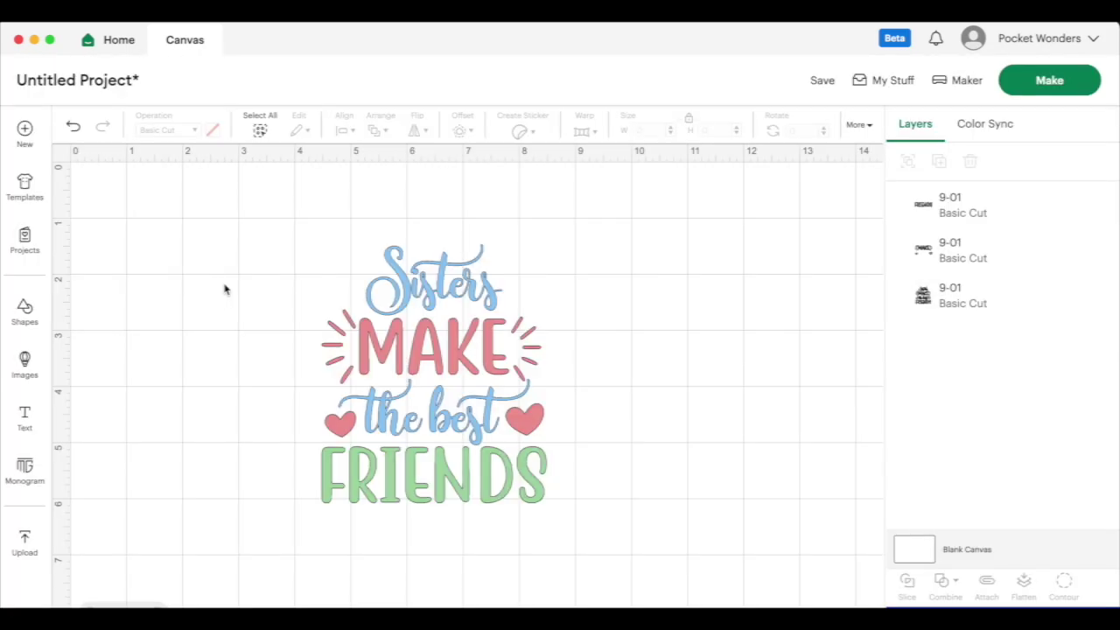
Step: Cycle the canvas grid through its fine and coarse modes until the grid is off
click(64, 155)
click(64, 155)
click(64, 155)
click(63, 155)
click(64, 155)
click(64, 155)
click(64, 155)
click(64, 154)
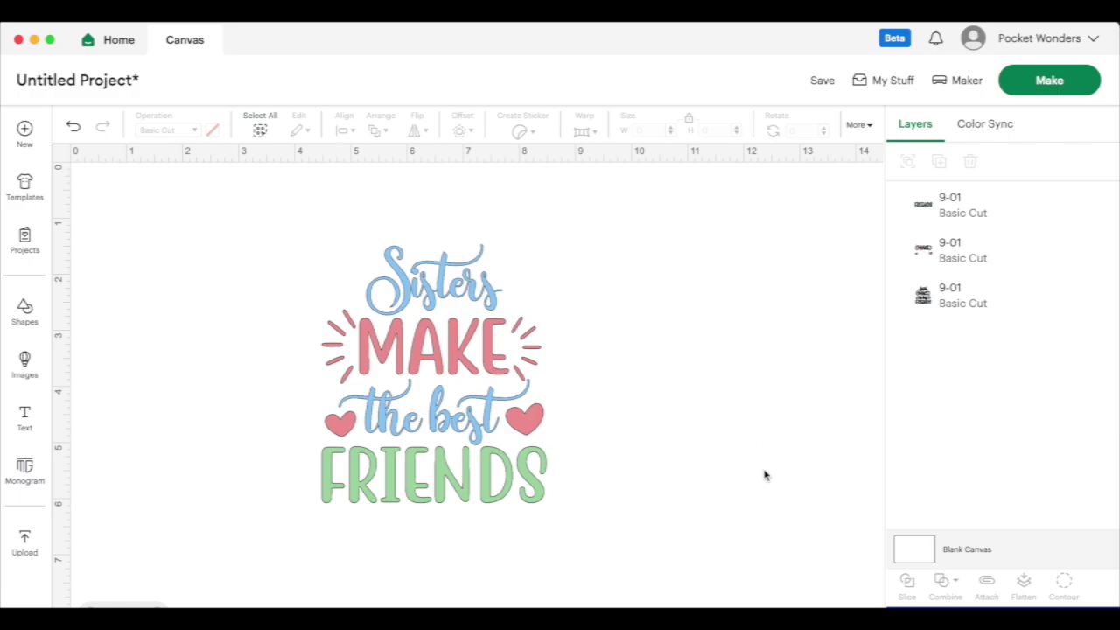
Step: Select the Blank Canvas layer and change its colour to black
click(920, 557)
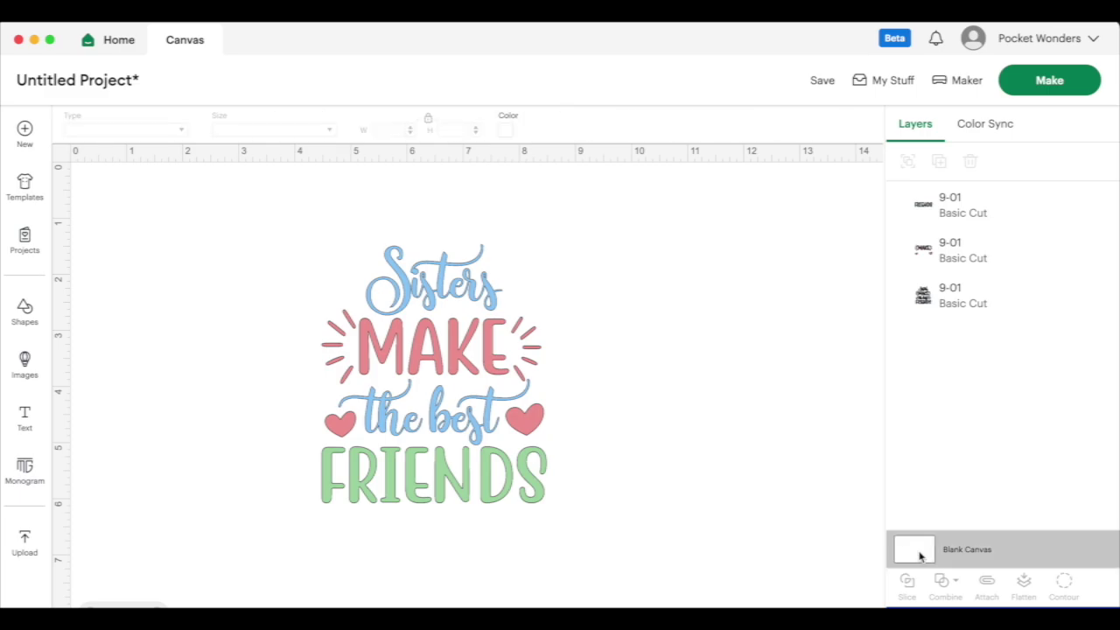
click(509, 135)
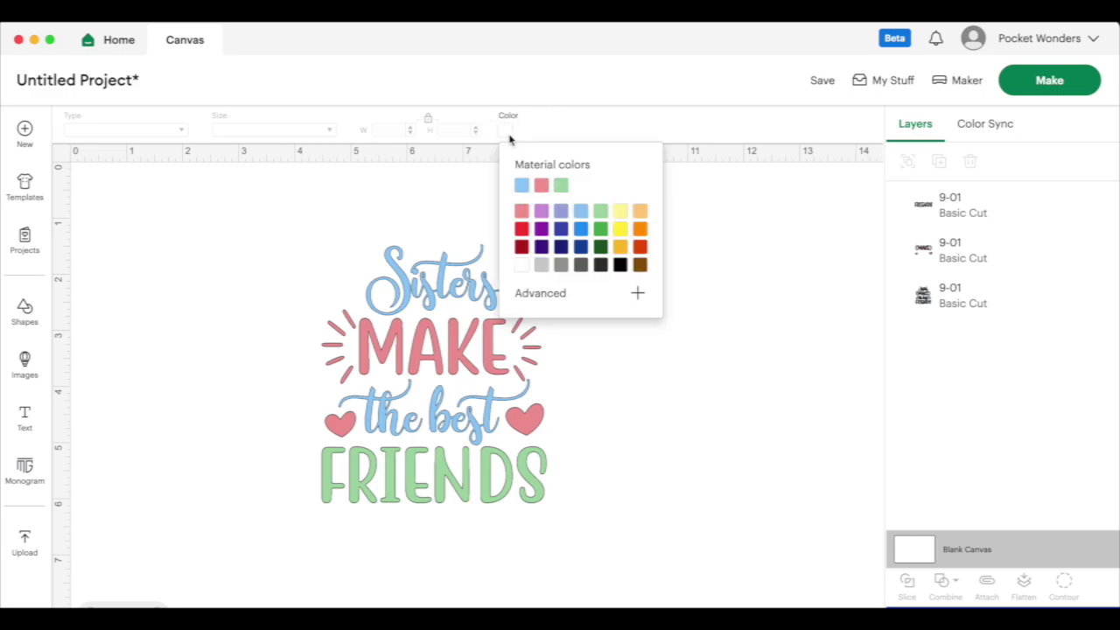
click(621, 265)
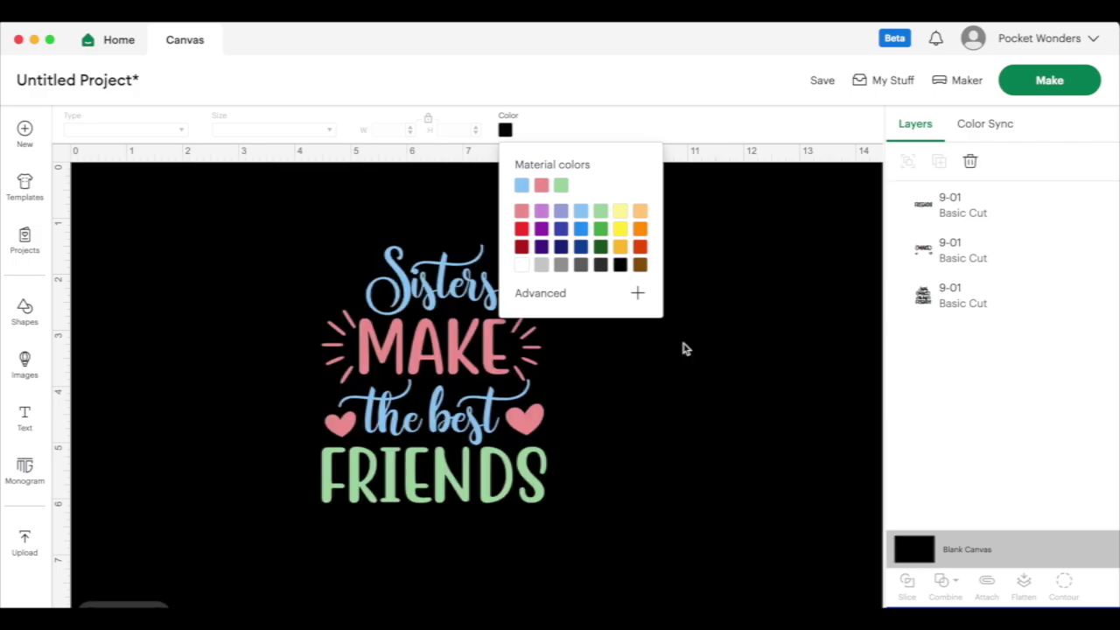
click(743, 385)
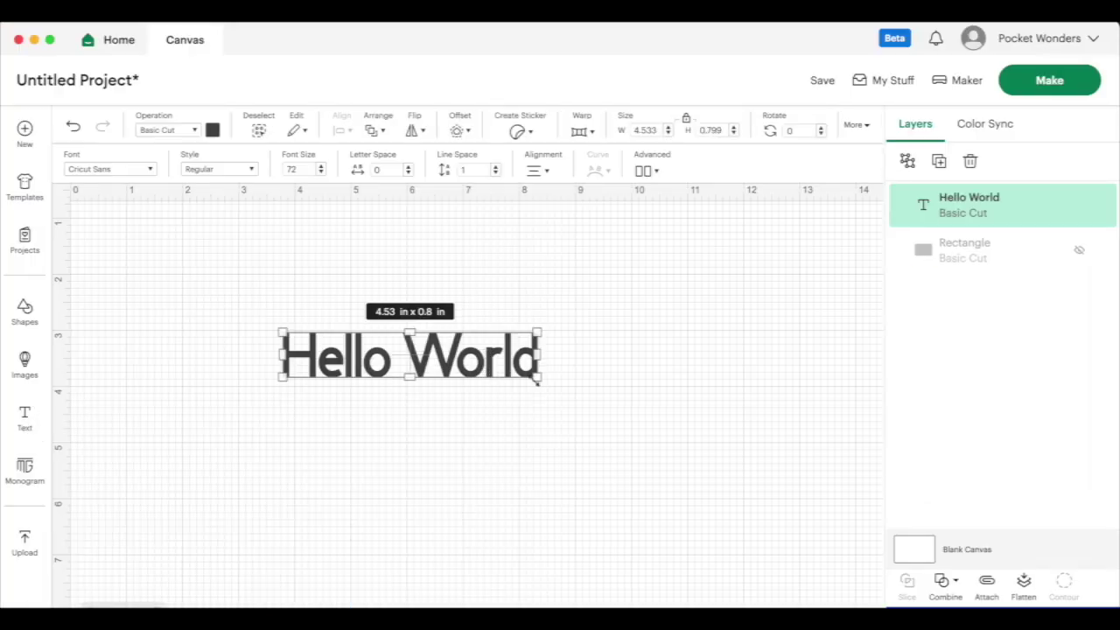
Step: Enlarge the Hello World text, then unhide the Rectangle and move it behind the text
drag(533, 380, 669, 401)
click(1079, 253)
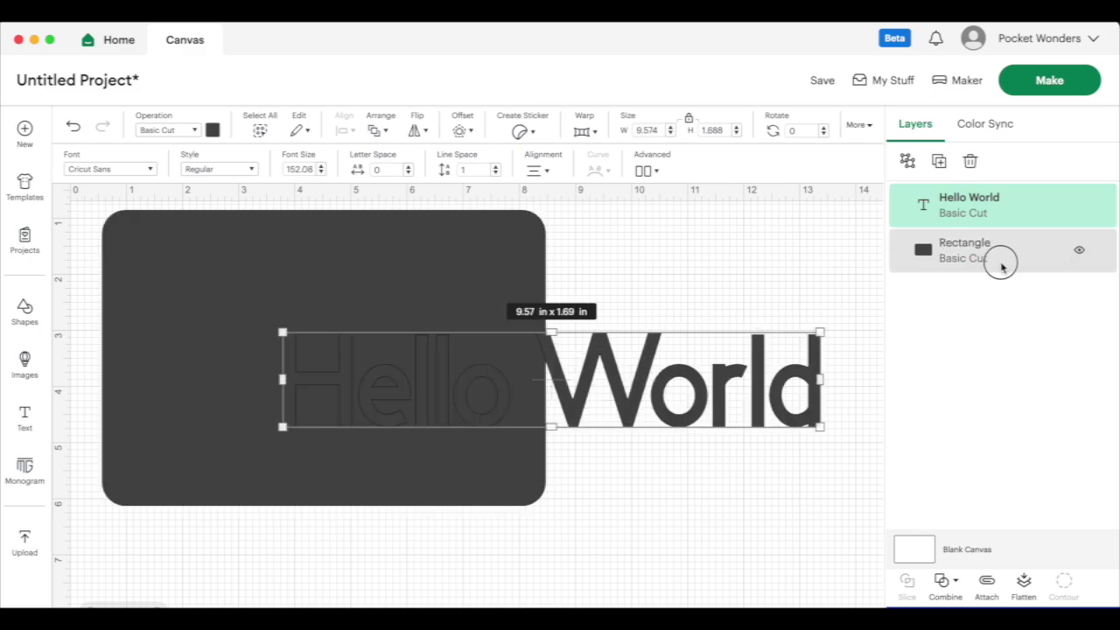
click(1000, 257)
click(365, 280)
drag(365, 283, 376, 411)
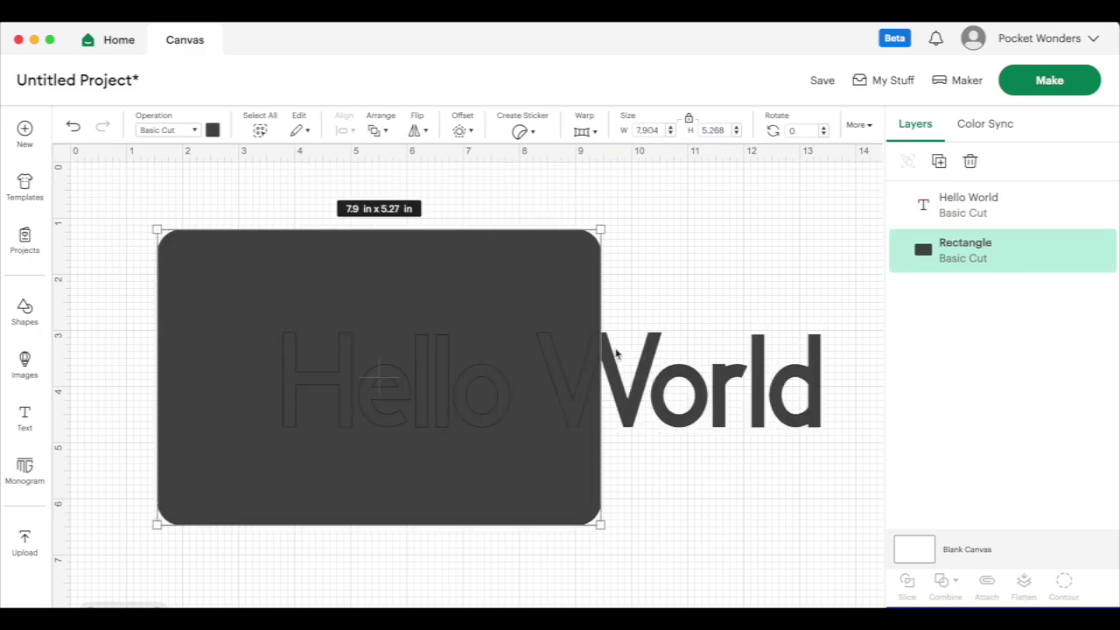
Step: Resize the rectangle to about 9.75 x 6.5 in, centred behind Hello World
drag(600, 524, 868, 531)
drag(447, 328, 414, 253)
drag(754, 251, 755, 300)
drag(844, 218, 677, 388)
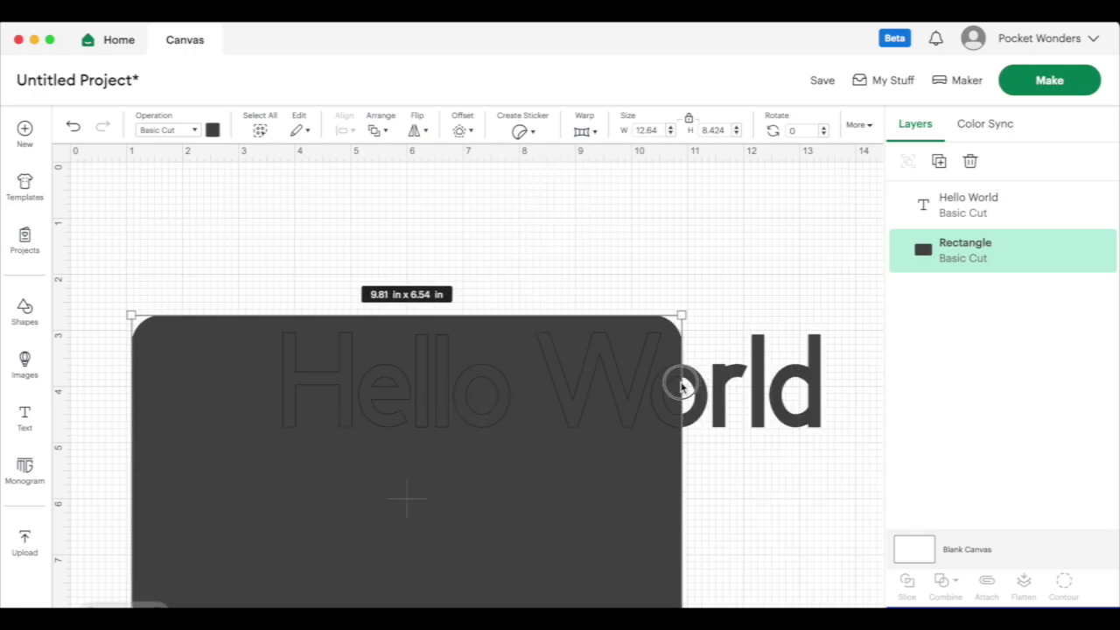
drag(527, 520, 670, 399)
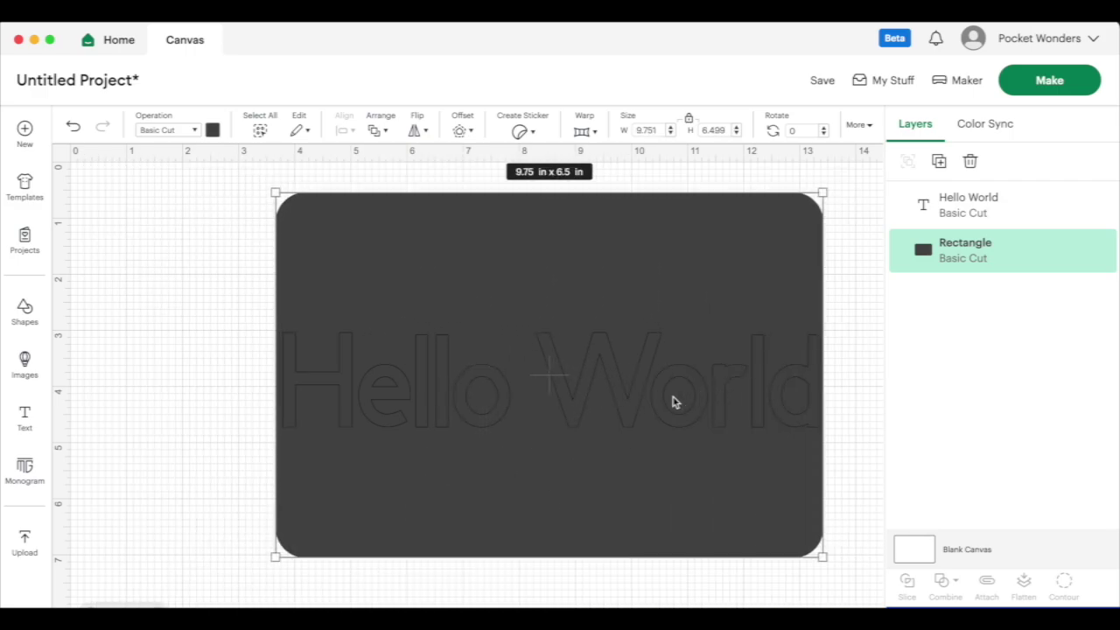
Step: Unlock the rectangle's size lock and flatten it into a wide banner around the text
click(689, 120)
drag(823, 564, 840, 470)
drag(275, 192, 243, 315)
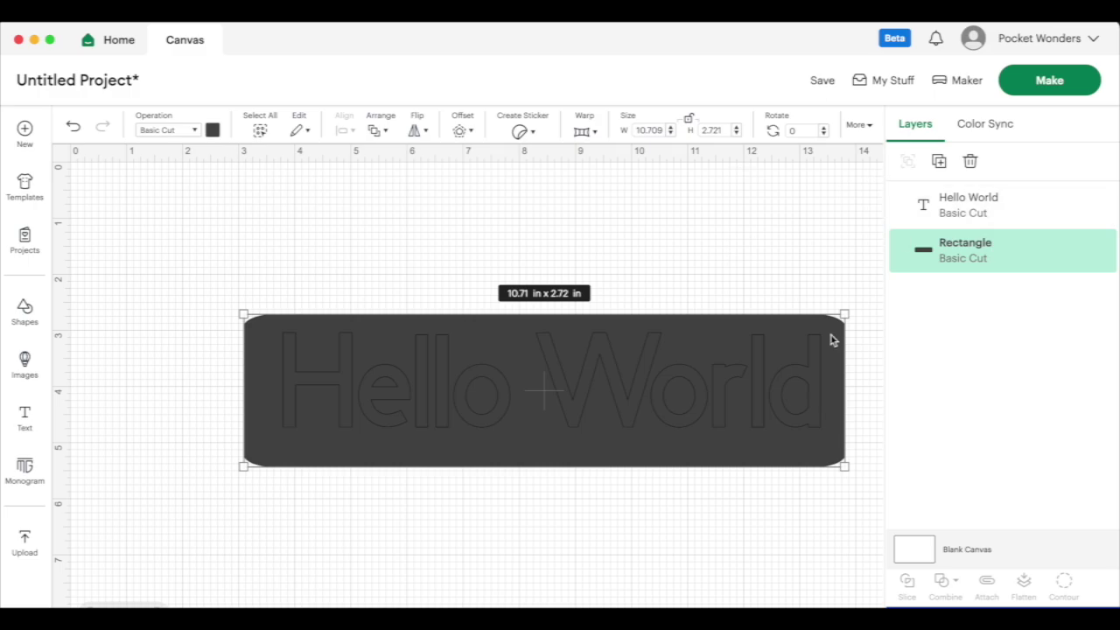
click(816, 536)
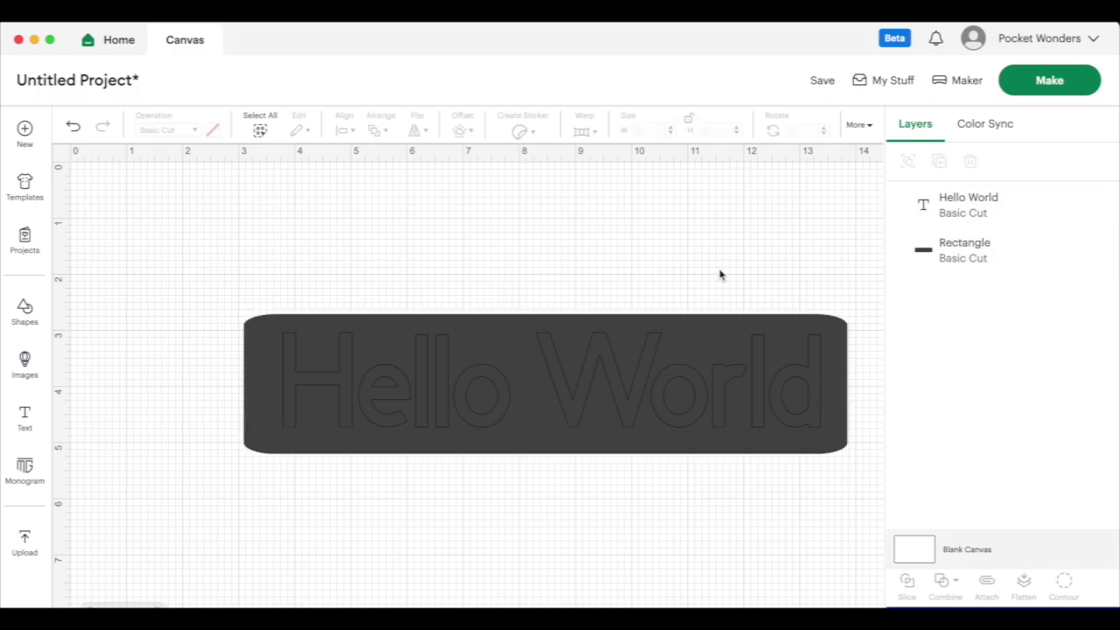
Step: Unlock the Hello World text's size lock and stretch it to fill the banner
click(970, 202)
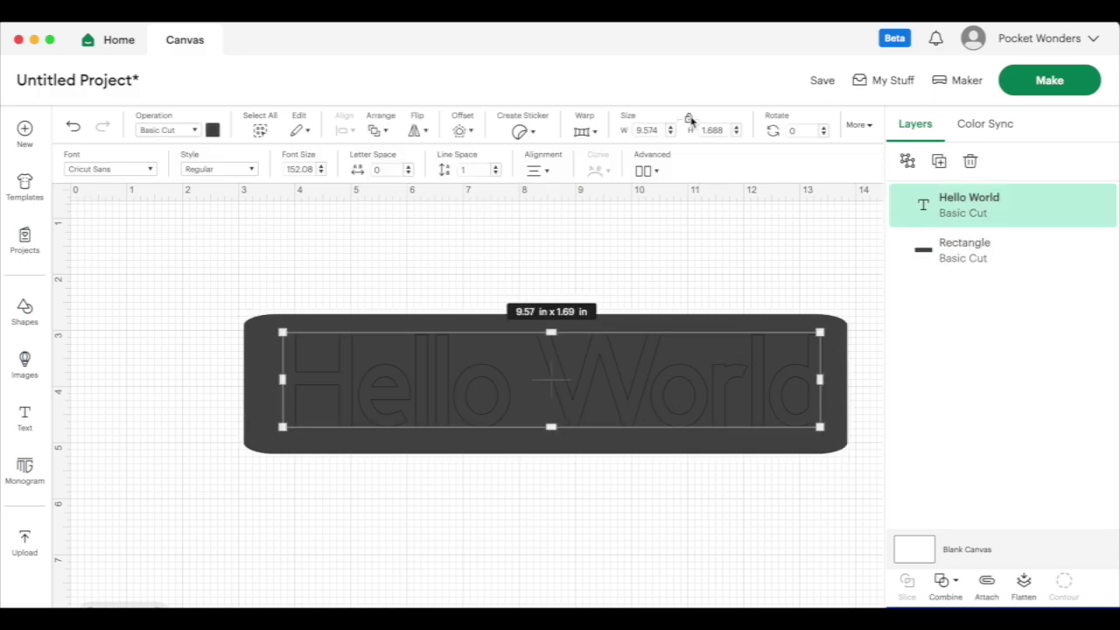
click(689, 119)
drag(819, 426, 846, 510)
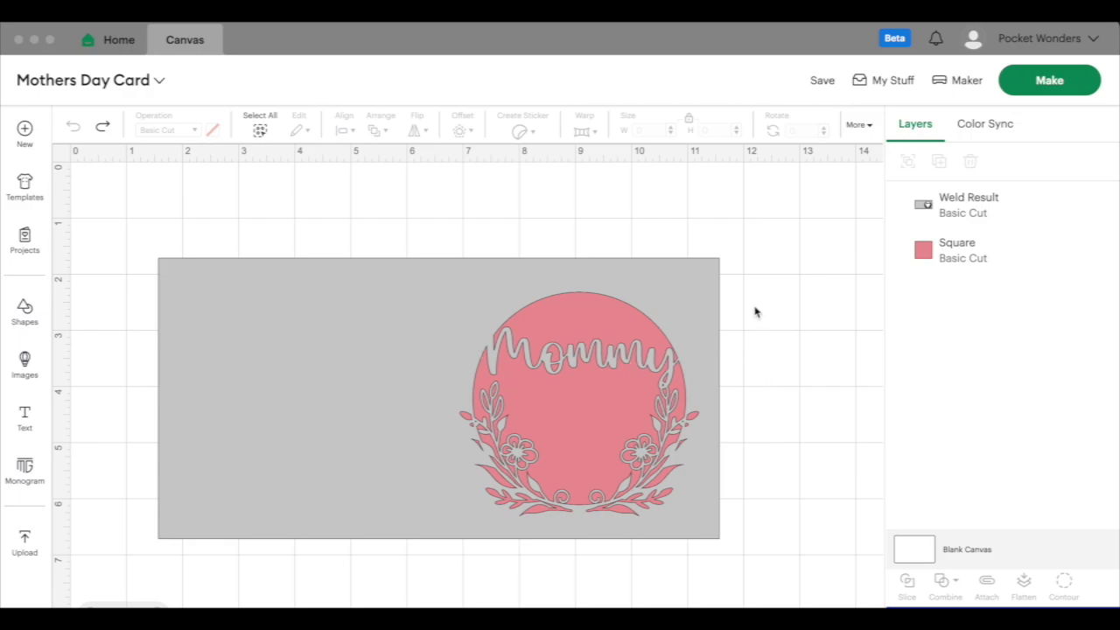
Step: Open Image Info for the Weld Result and look up flower image #M505AEE55 in Images
click(952, 213)
right_click(952, 214)
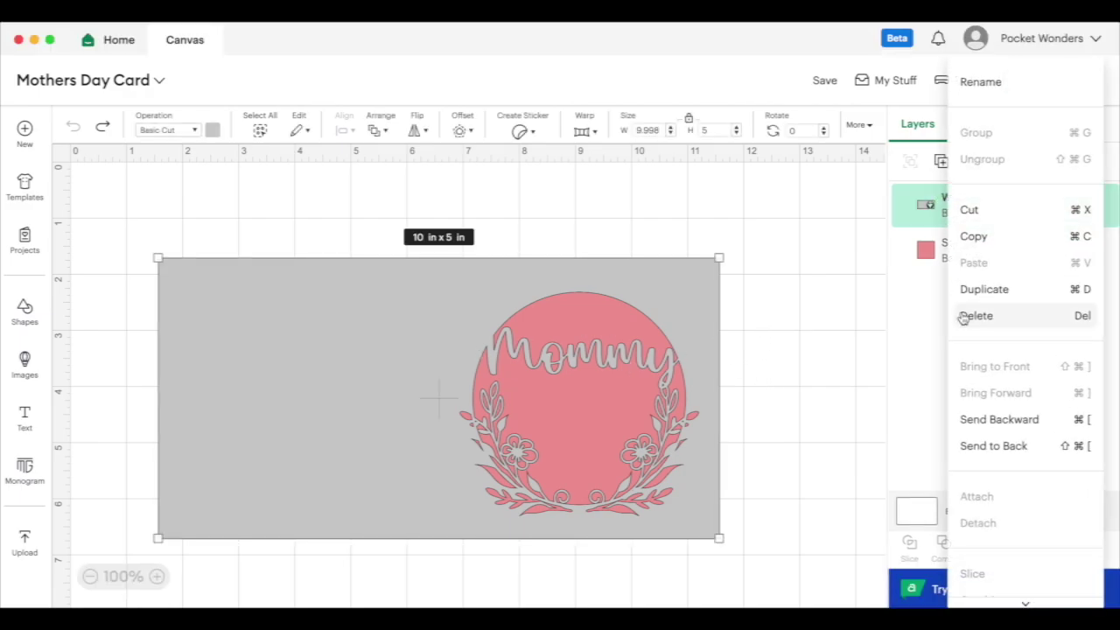
mouse_move(1006, 584)
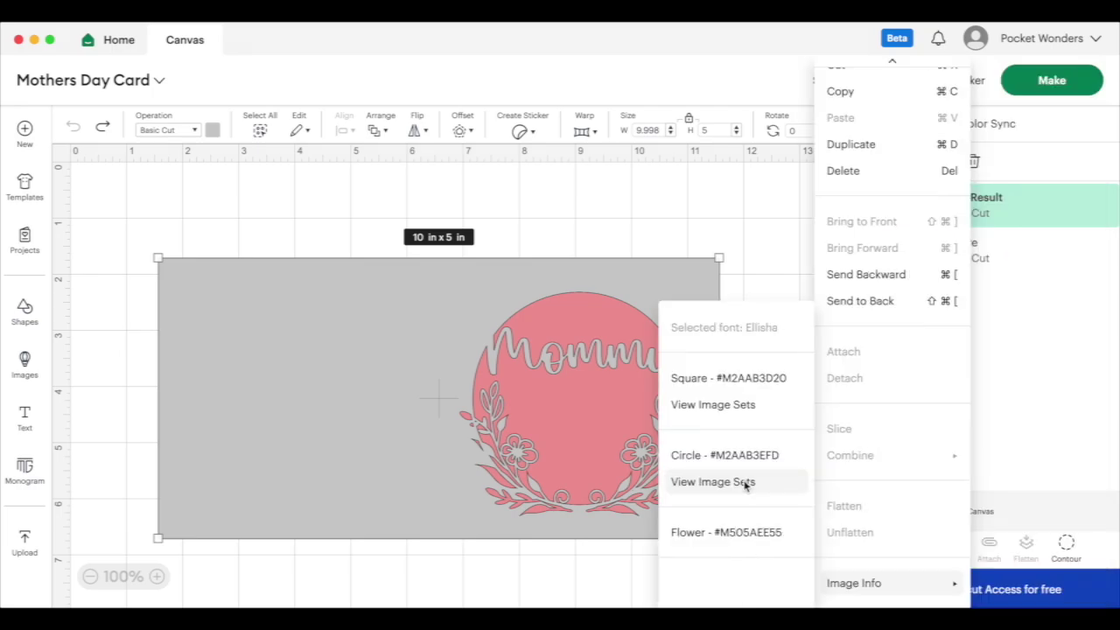
click(735, 534)
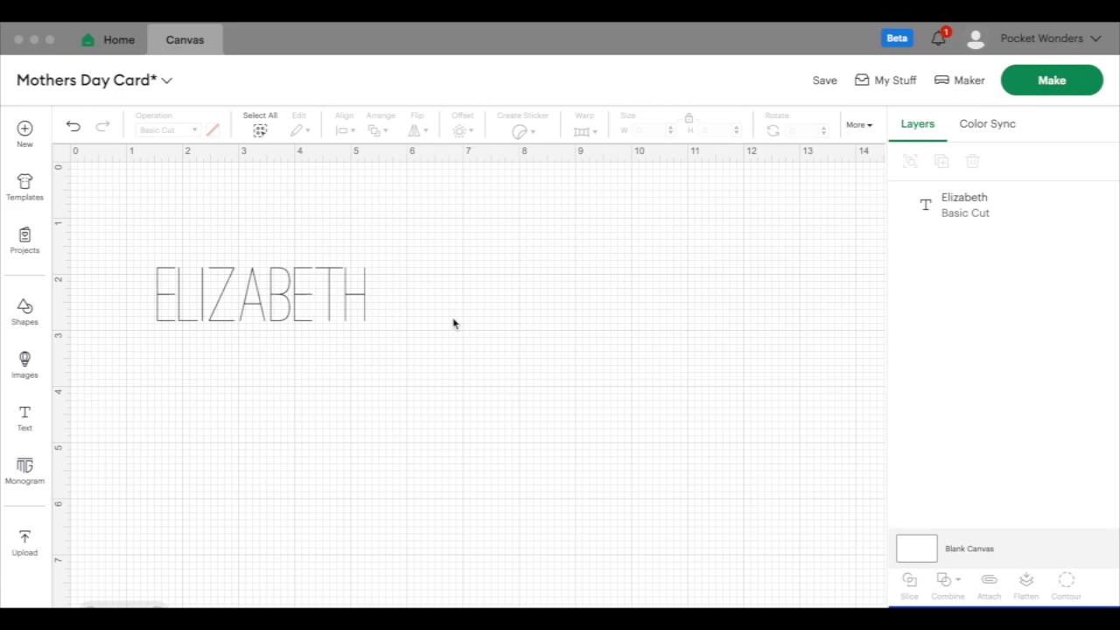
Step: Apply a 0.02 in offset to the ELIZABETH text to thicken its letters
click(225, 308)
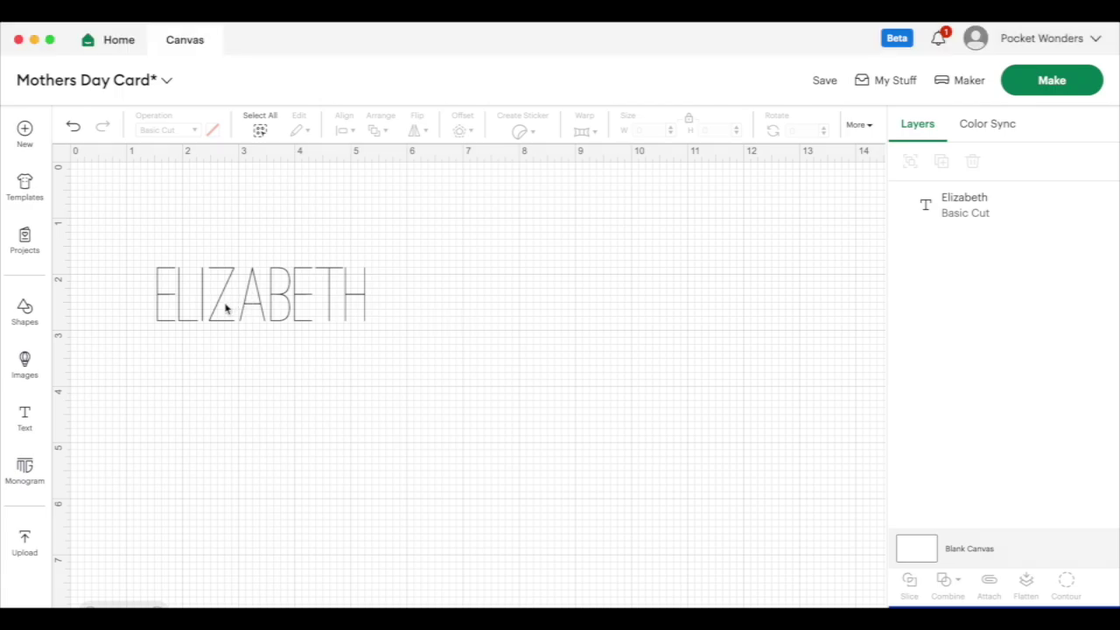
click(217, 308)
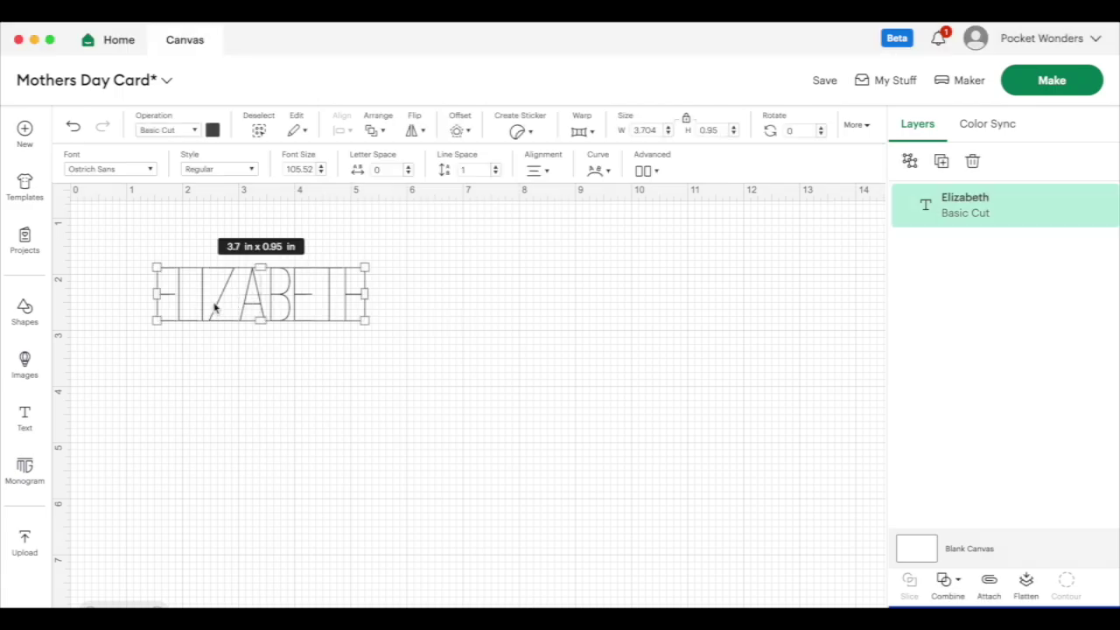
click(466, 132)
click(545, 168)
key(BackSpace)
key(BackSpace)
key(BackSpace)
key(BackSpace)
text(0.01)
key(BackSpace)
text(2)
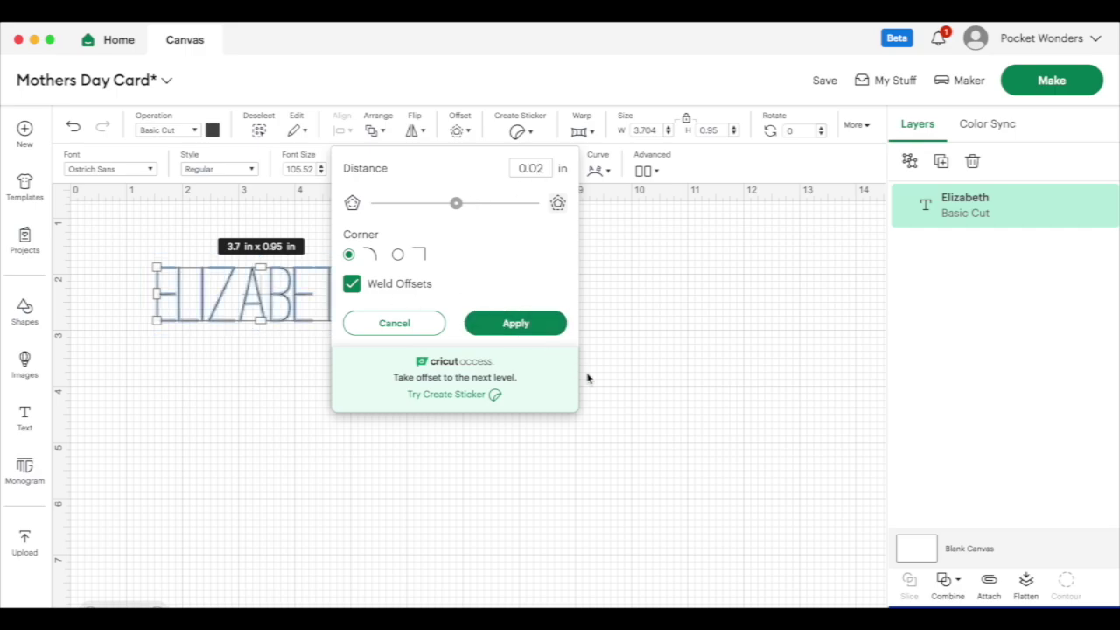
click(516, 329)
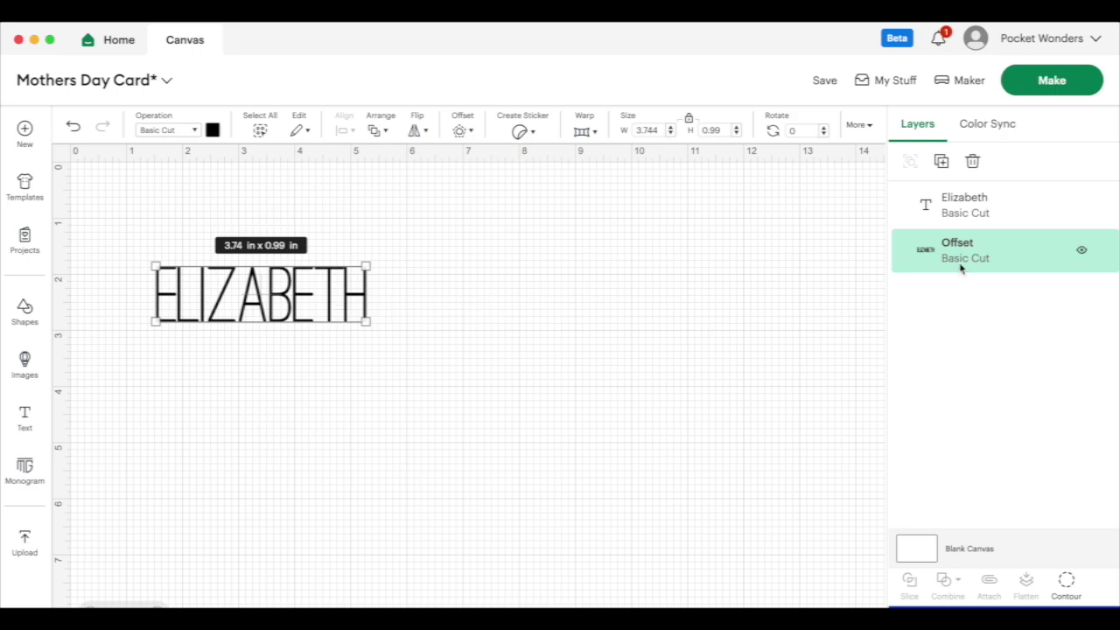
Step: Delete the original thin Elizabeth text, then duplicate the dashed score line about a dozen times
click(952, 210)
key(Delete)
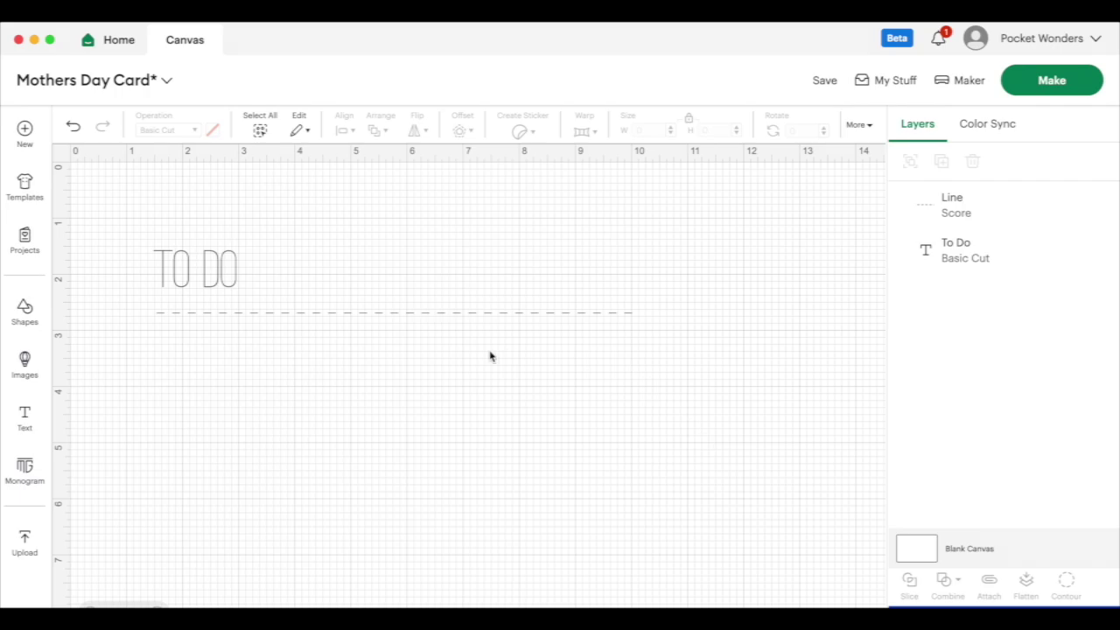
drag(595, 358, 511, 277)
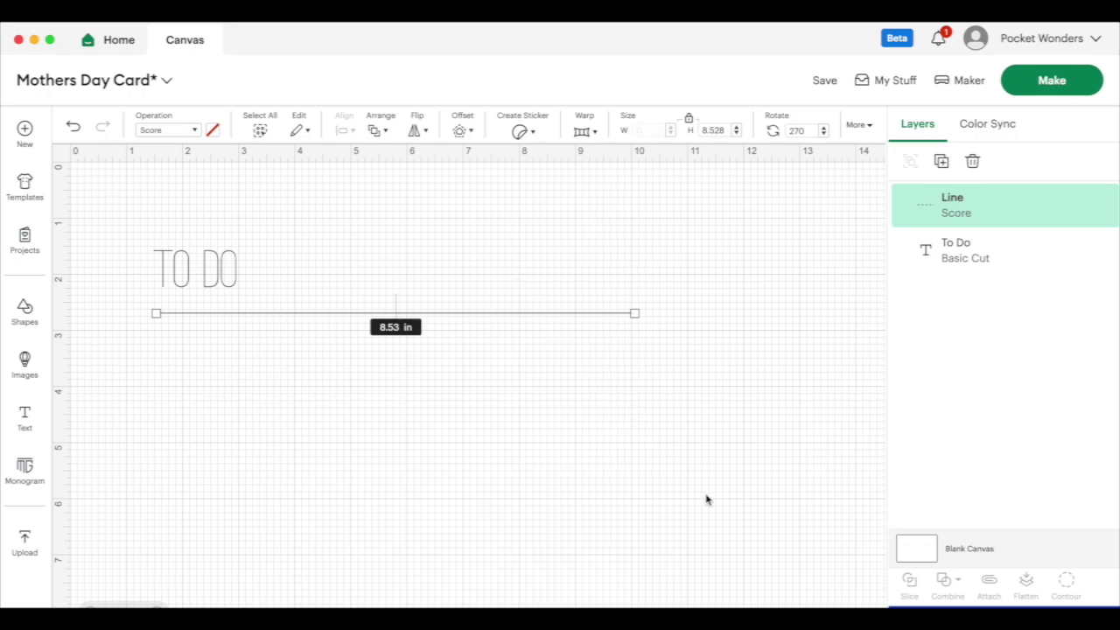
key(super+d)
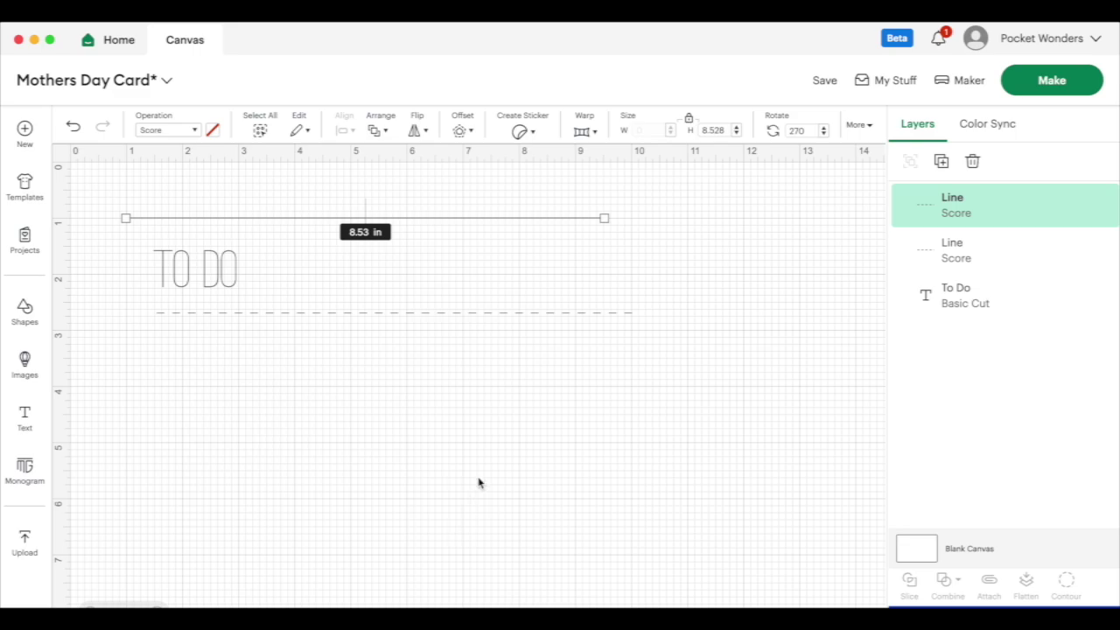
key(super+d)
key(super+d)
key(super+d)
key(super+d)
key(super+d)
key(super+d)
key(super+d)
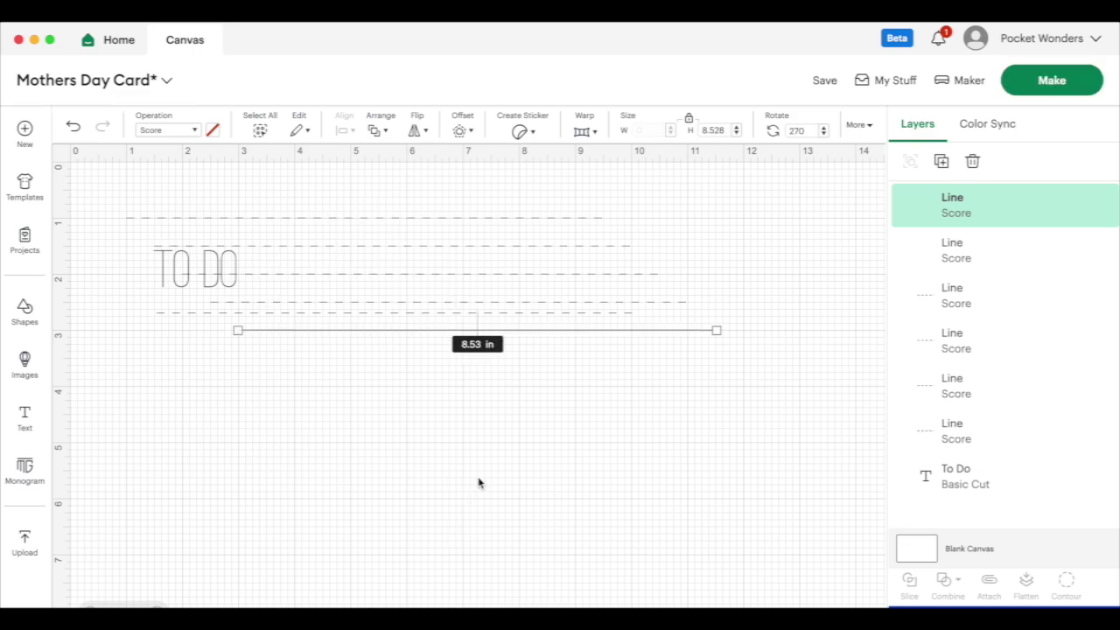
key(super+d)
key(super+d)
key(super+d)
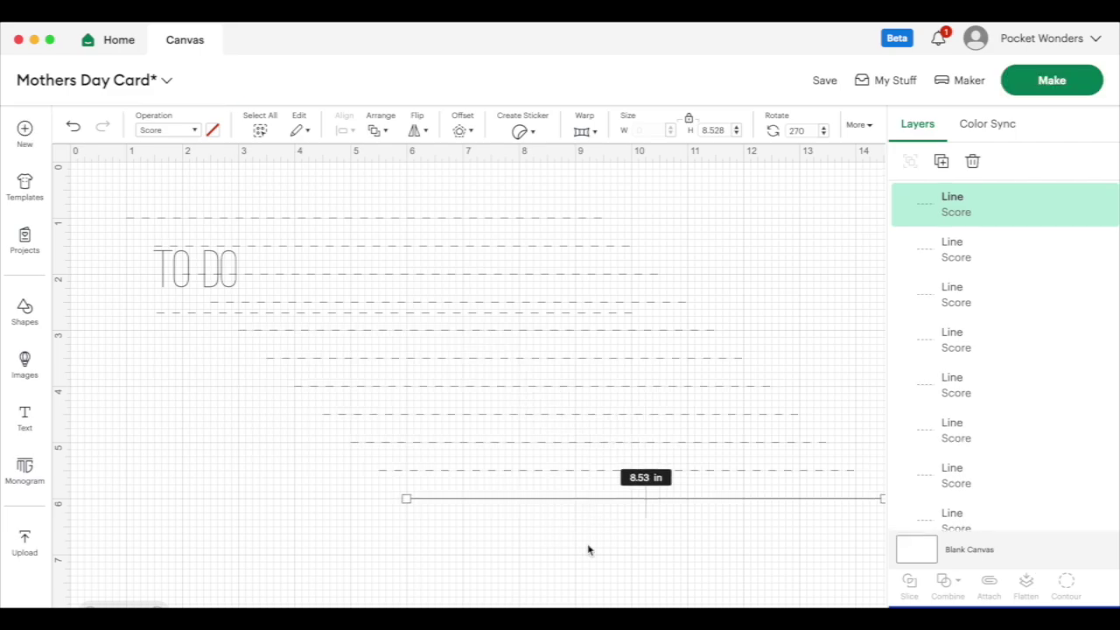
Step: Drag the duplicated score lines into staggered rows beneath the TO DO heading
scroll(500, 510, down, 1)
drag(750, 526, 446, 250)
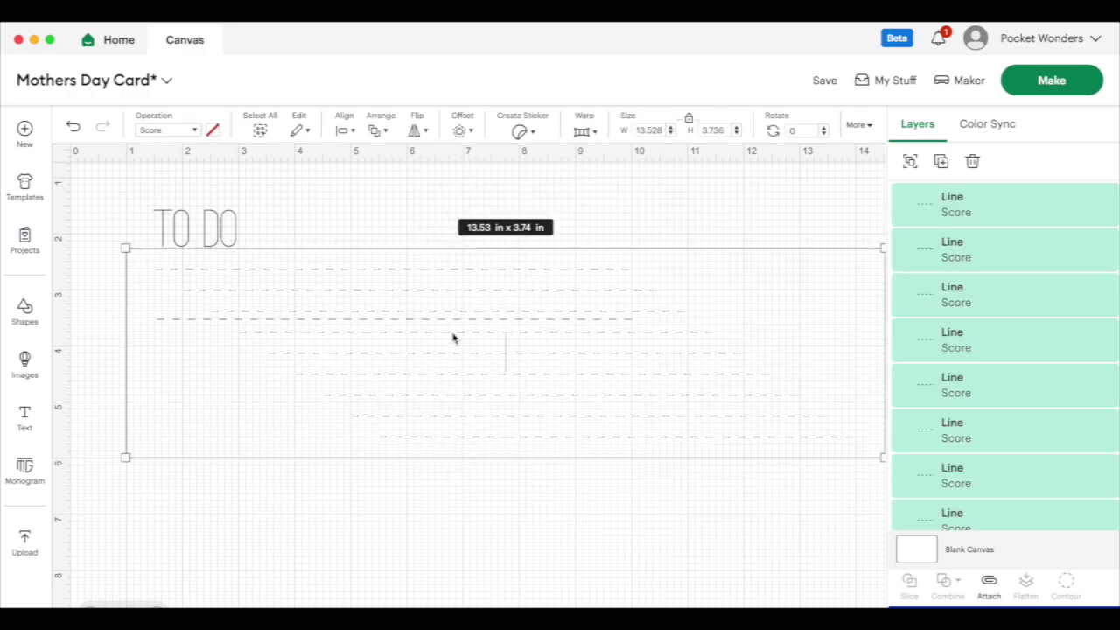
click(455, 567)
scroll(438, 471, down, 2)
scroll(438, 471, up, 1)
drag(388, 217, 410, 231)
Step: Move the bottom score line further down, then select everything on the canvas
click(431, 438)
scroll(385, 488, down, 4)
drag(462, 324, 236, 561)
scroll(429, 455, up, 2)
click(429, 456)
scroll(429, 456, up, 5)
key(super+a)
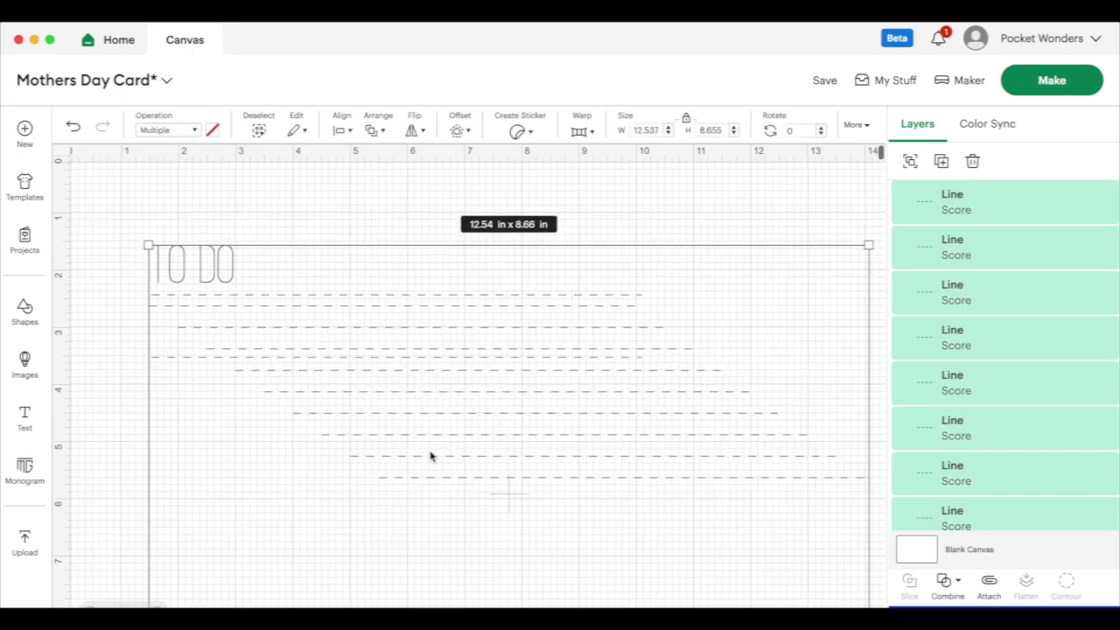
Step: Align the heading and score lines left and distribute them vertically, then deselect
click(260, 131)
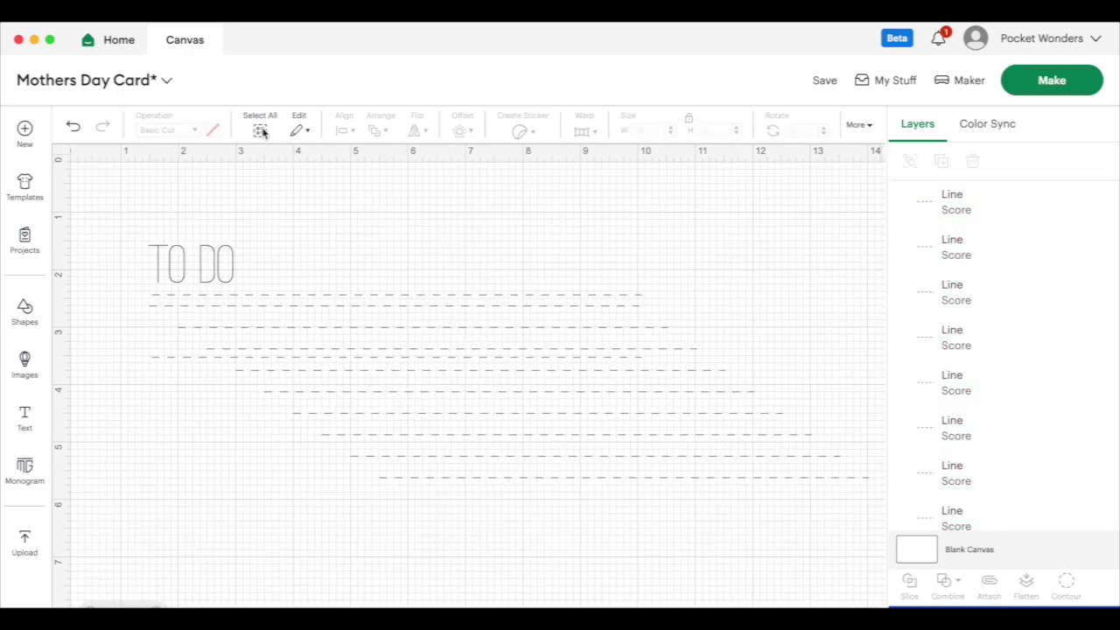
click(260, 130)
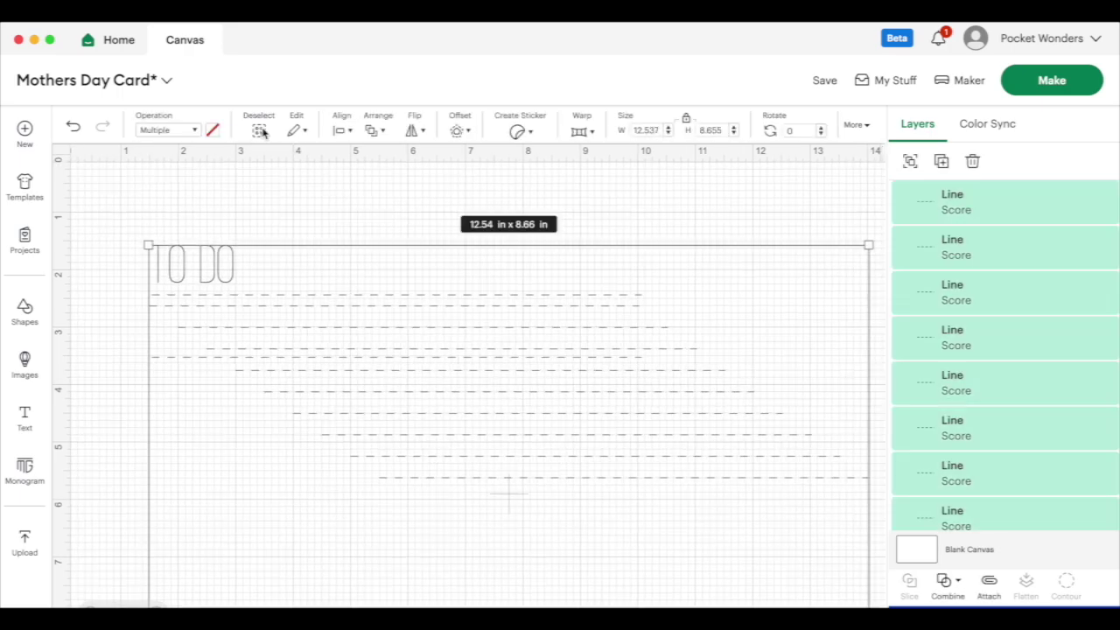
click(342, 130)
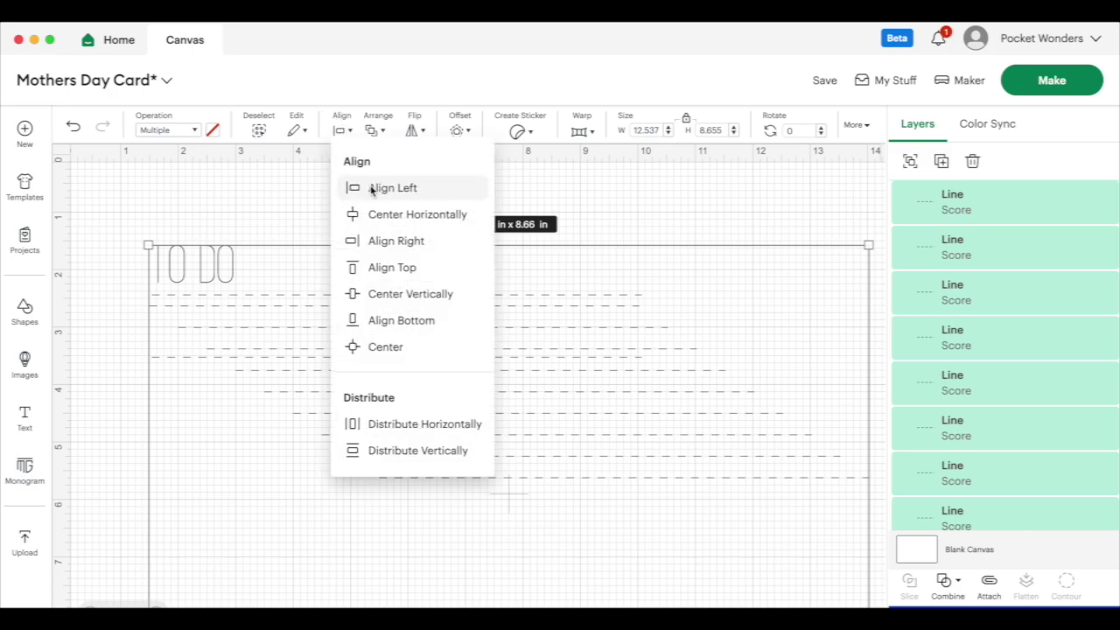
click(372, 189)
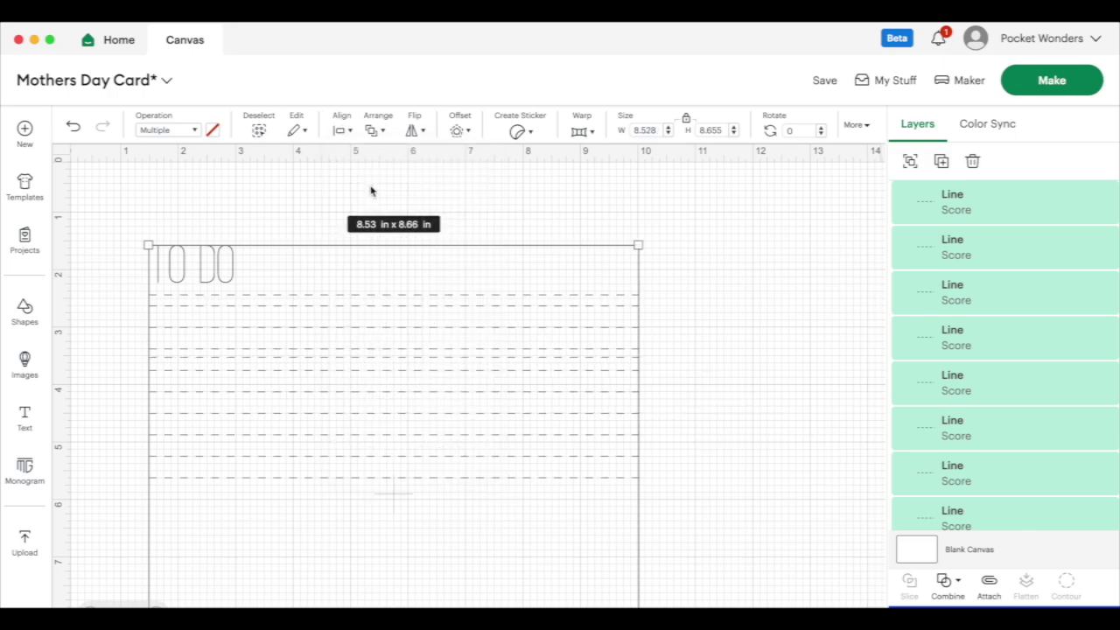
click(351, 132)
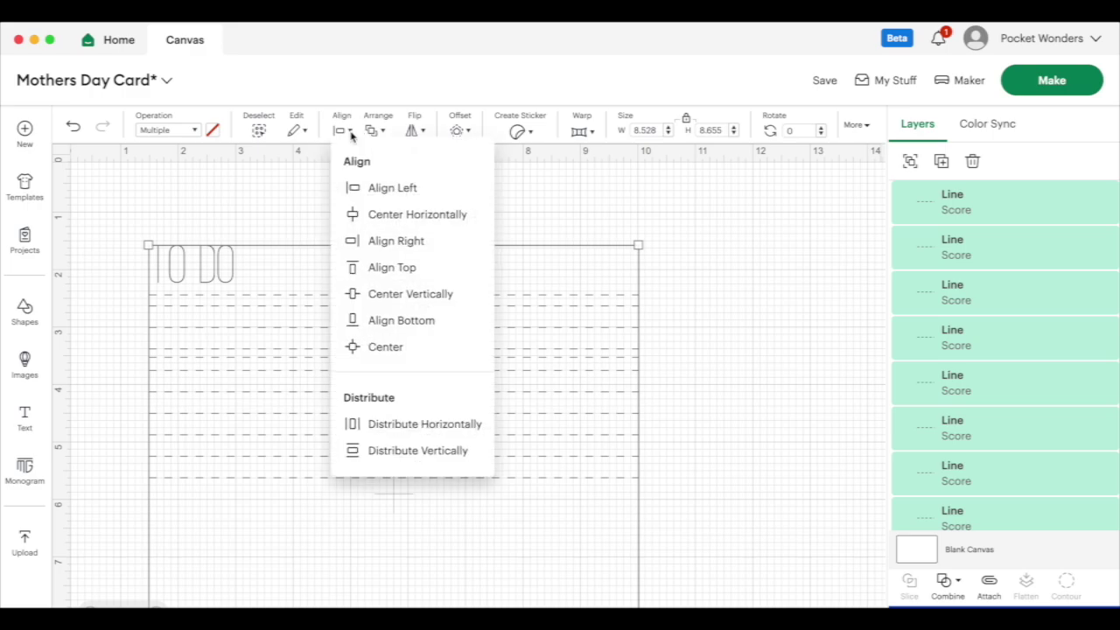
click(390, 452)
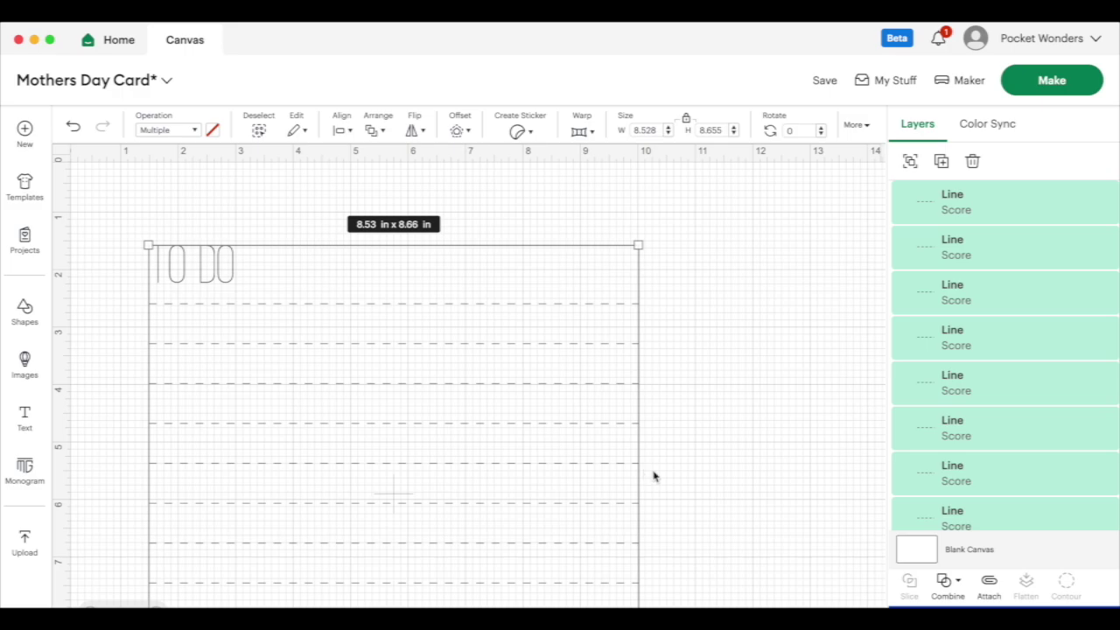
click(681, 477)
scroll(681, 477, down, 3)
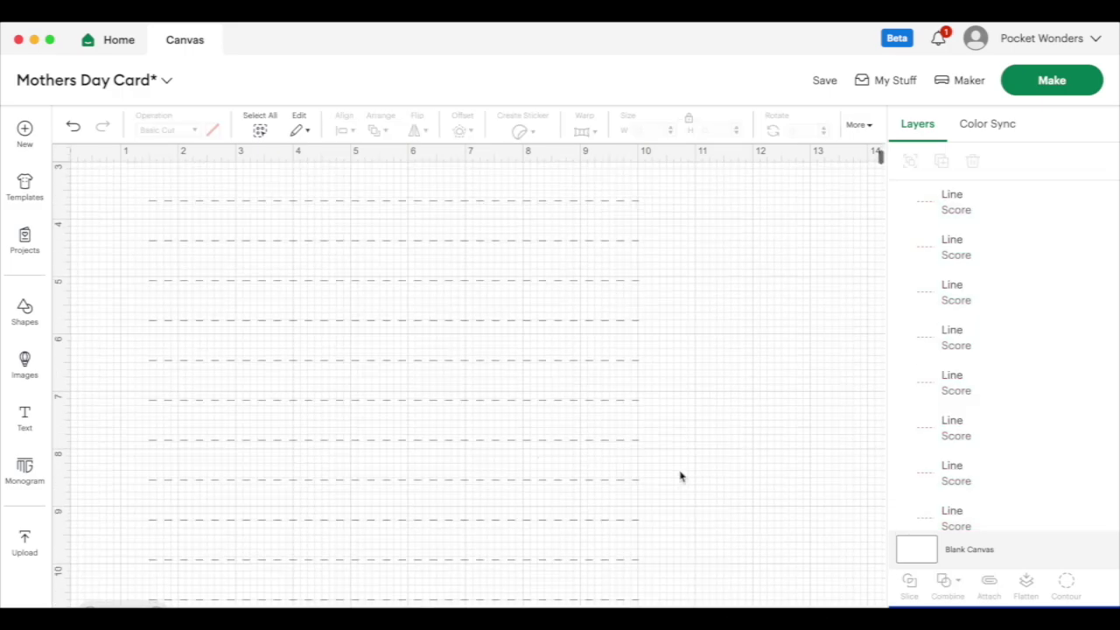
scroll(681, 477, up, 4)
scroll(681, 476, down, 2)
Step: Scroll the canvas up to view the Easter Banner's HAPPY EASTER letters
scroll(681, 477, up, 2)
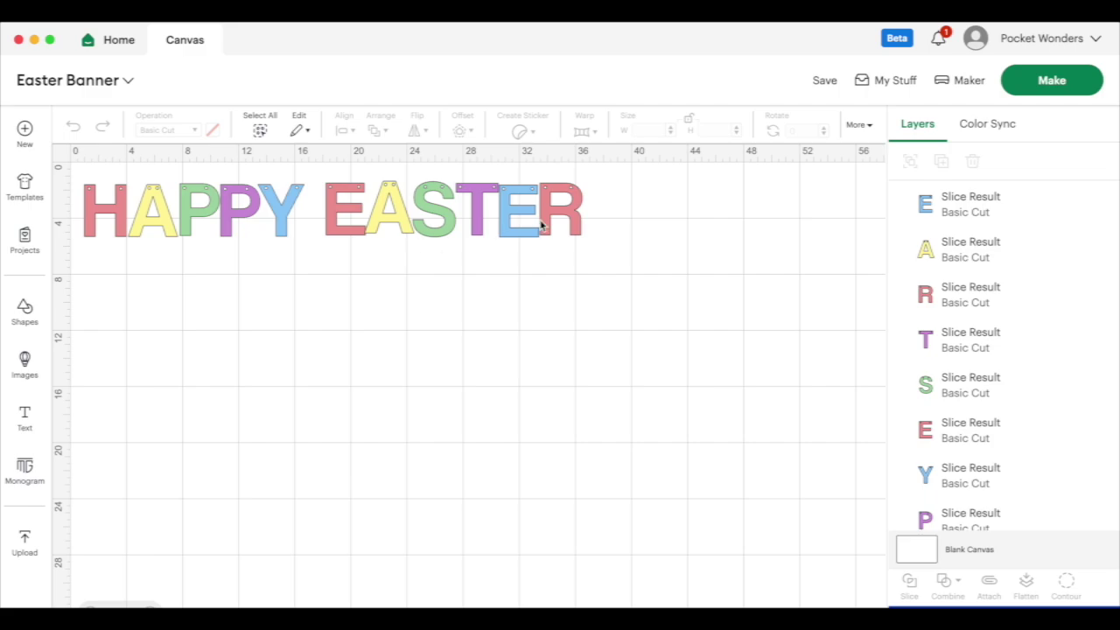
Step: Check the yellow A's colour, then show the layers grouped in Color Sync
click(148, 217)
click(213, 131)
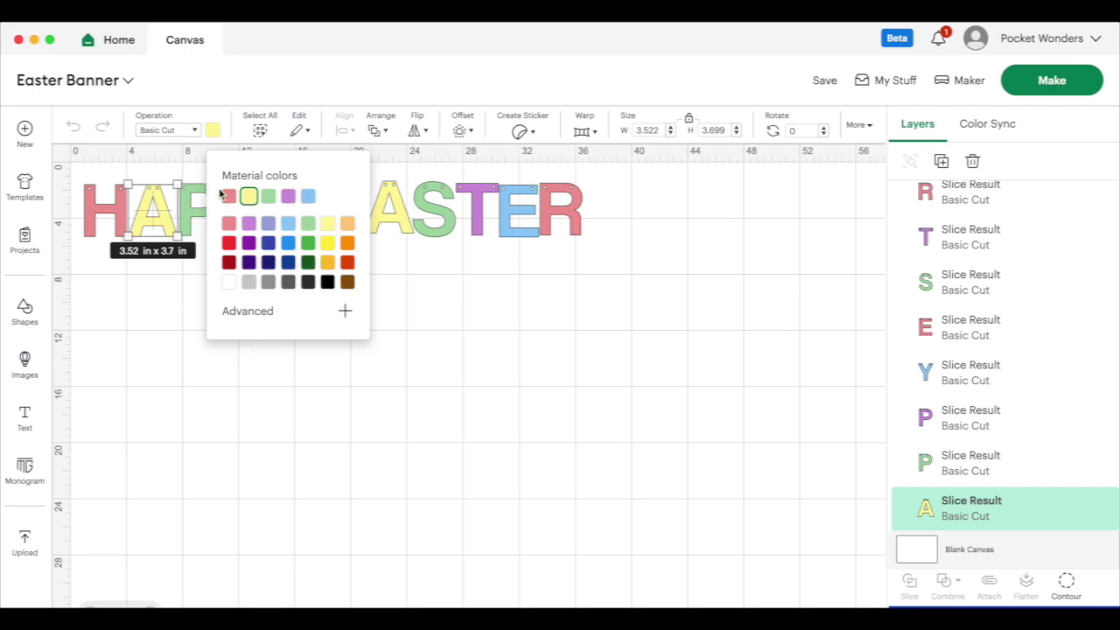
click(593, 282)
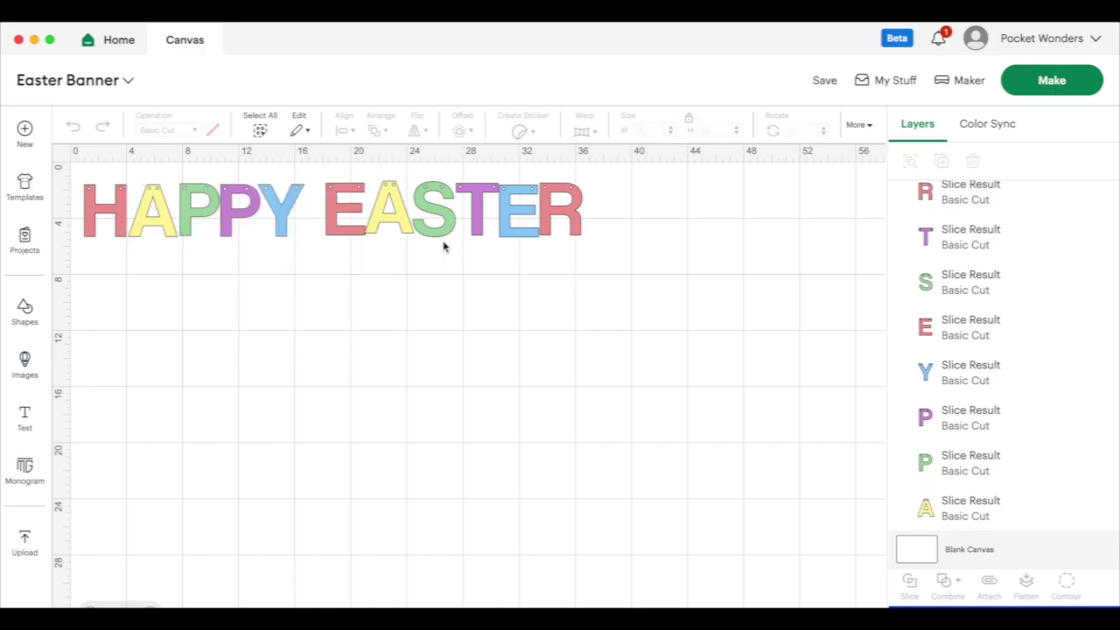
click(987, 124)
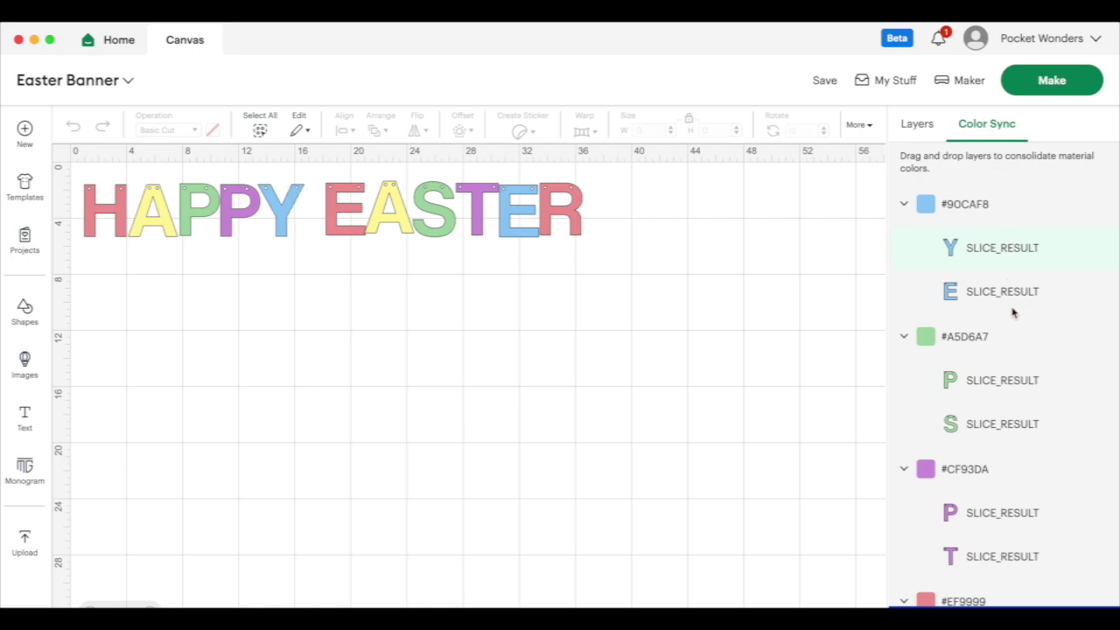
scroll(974, 233, down, 3)
scroll(975, 230, up, 2)
Step: Move the Y and first A into pink #EF9999, and the other A, E and R into blue #90CAF8
drag(966, 210, 966, 560)
drag(1013, 361, 945, 502)
scroll(980, 506, down, 5)
drag(971, 540, 968, 429)
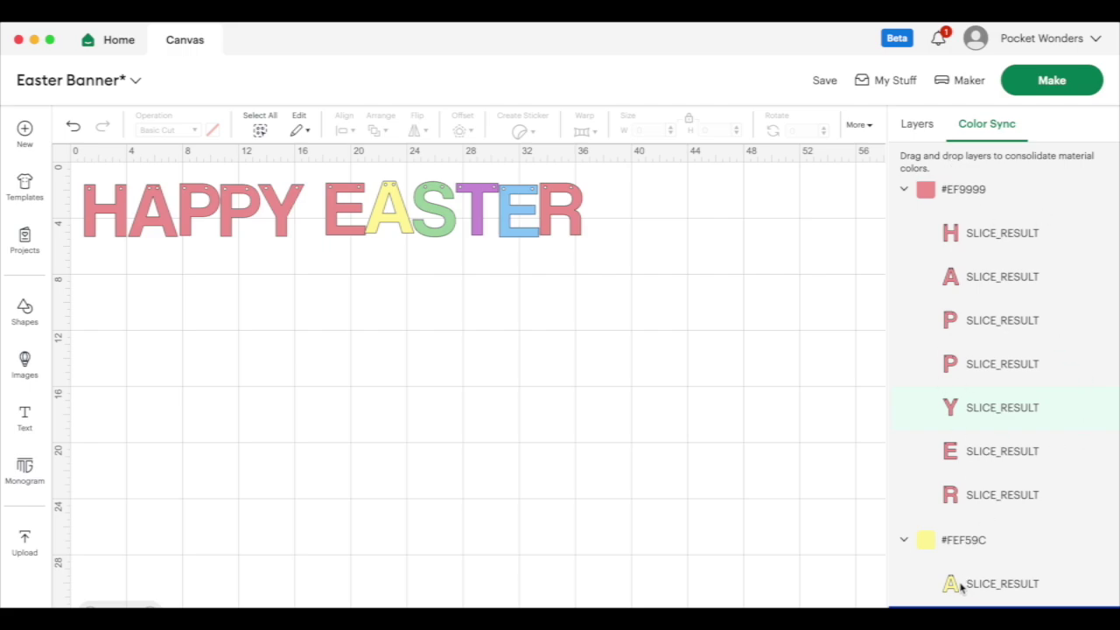
drag(957, 583, 968, 303)
scroll(963, 574, down, 2)
drag(960, 573, 972, 233)
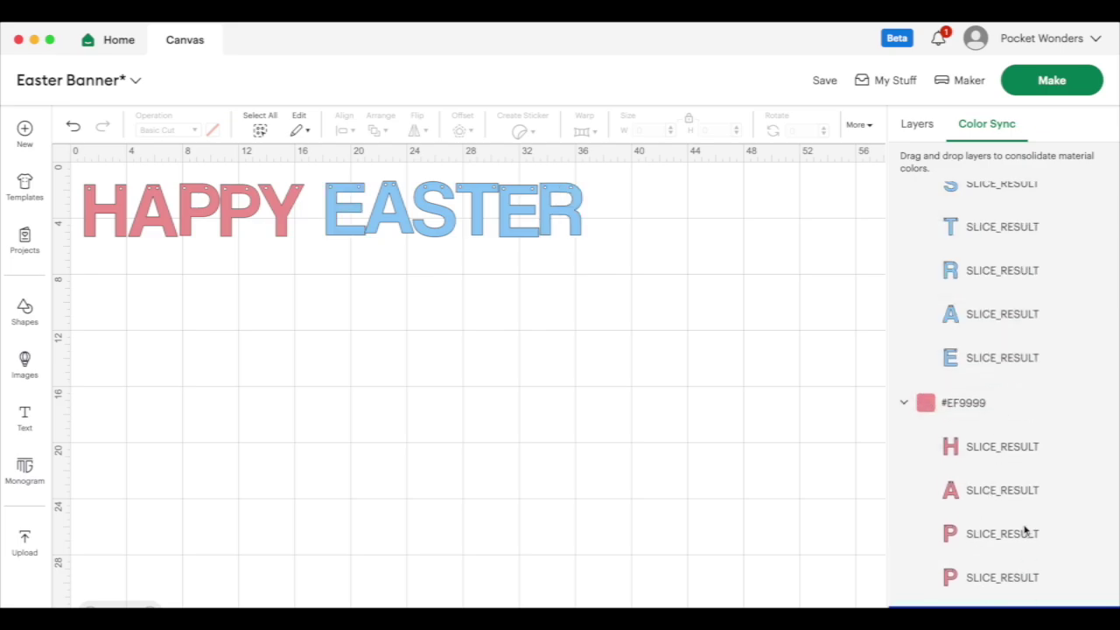
scroll(1006, 453, up, 2)
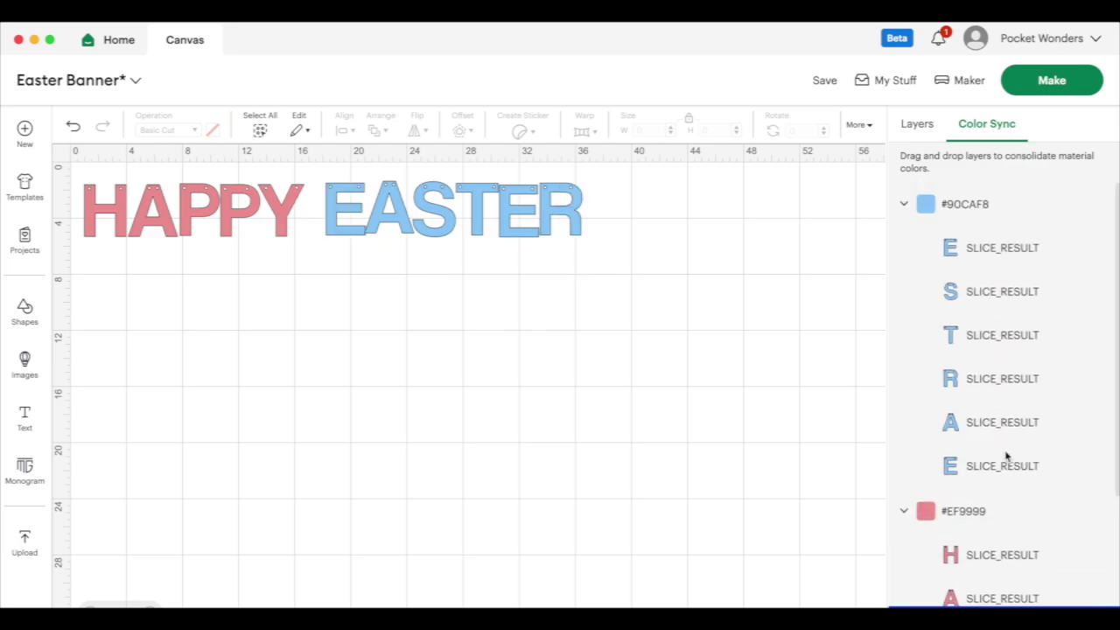
scroll(1006, 455, down, 2)
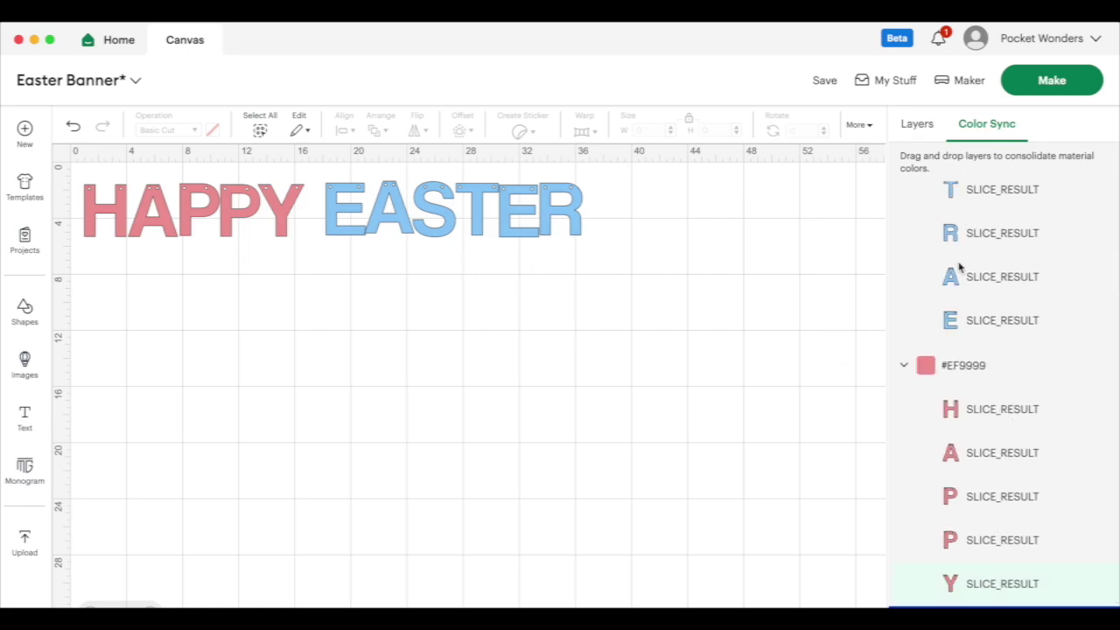
scroll(1006, 433, up, 3)
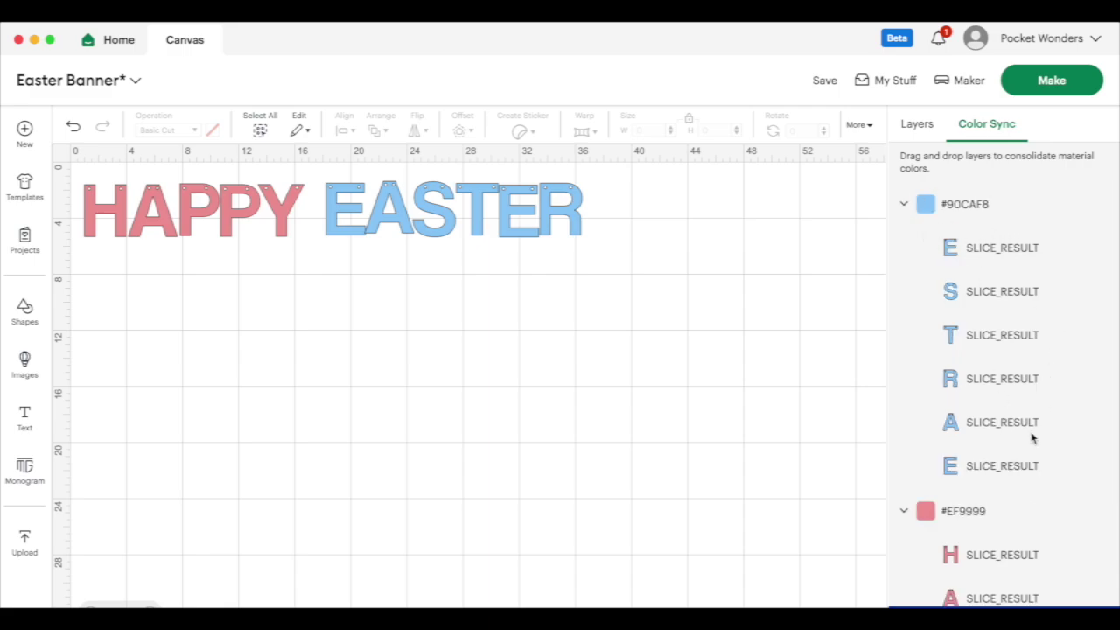
scroll(1033, 472, down, 3)
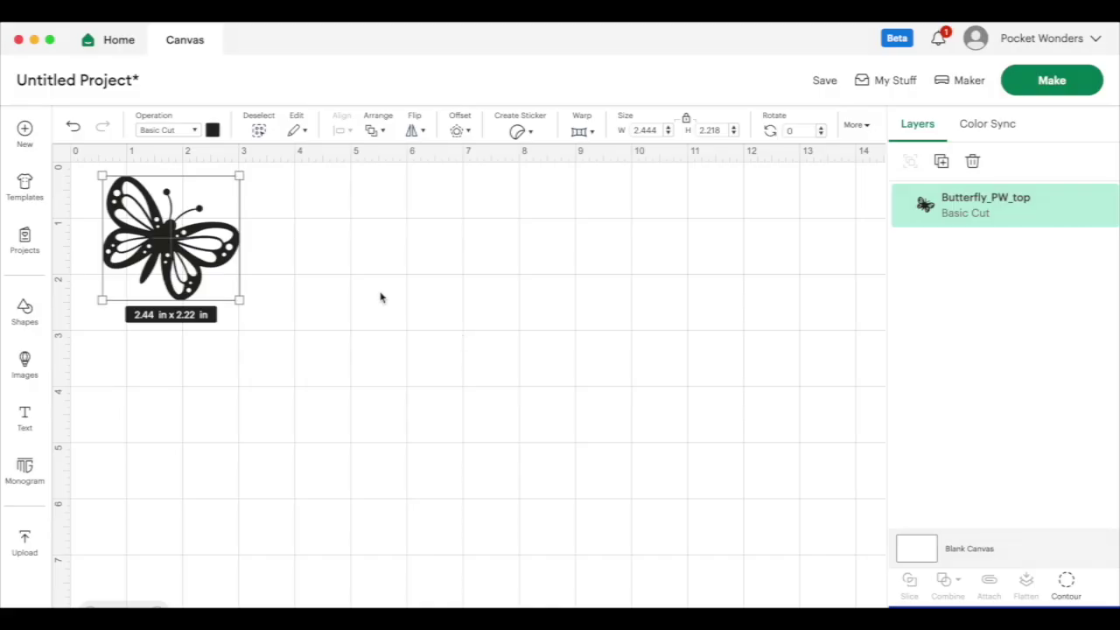
Step: Duplicate the butterfly, then undo back to a single 2.44 x 2.22 in butterfly
key(super+d)
key(super+d)
key(super+d)
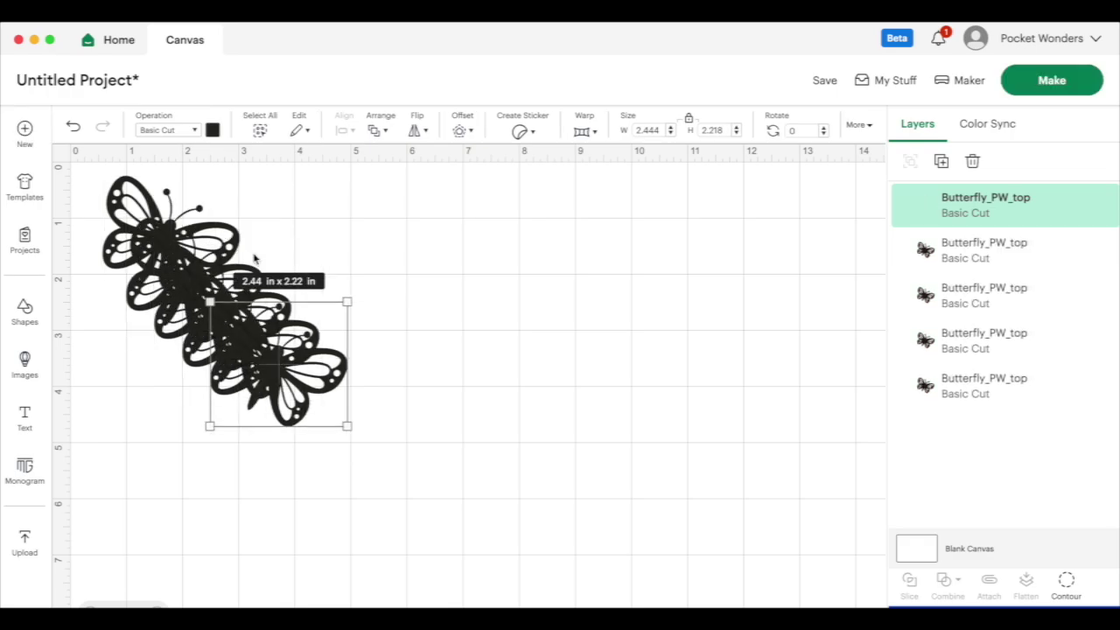
key(super+z)
key(super+z)
key(super+z)
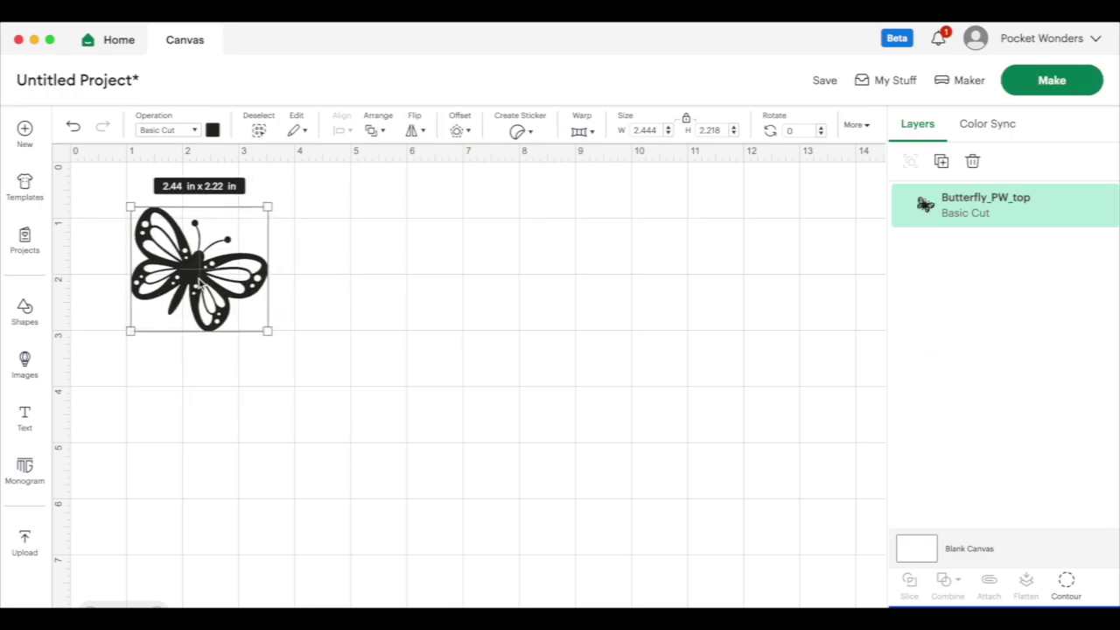
Step: Start Make and set Project copies to 9
click(1049, 81)
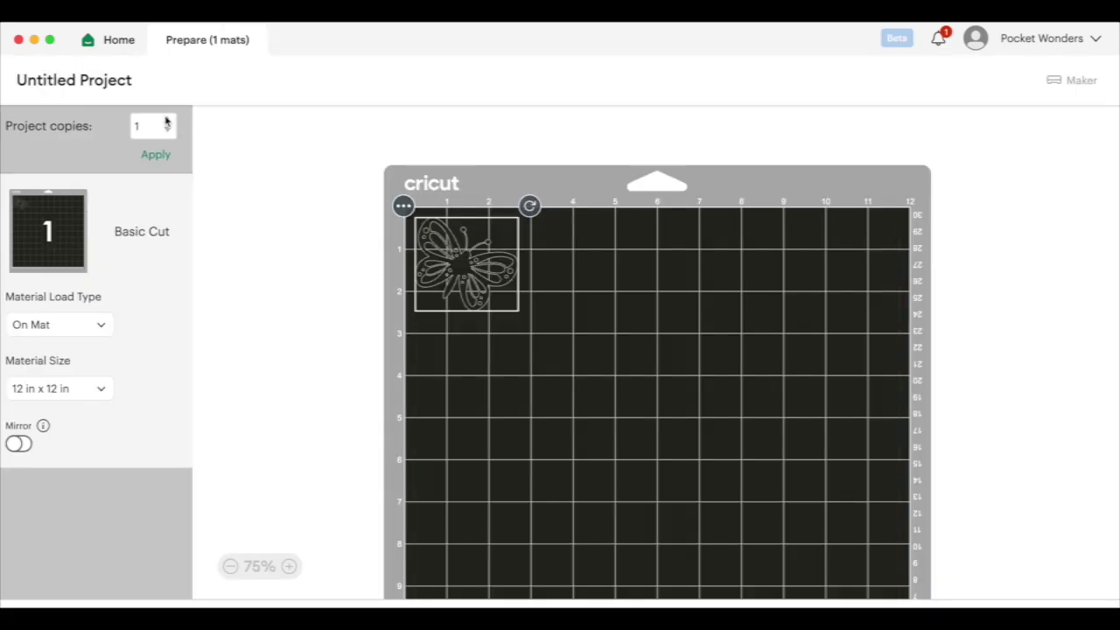
click(167, 122)
click(167, 121)
click(168, 122)
click(168, 121)
click(167, 125)
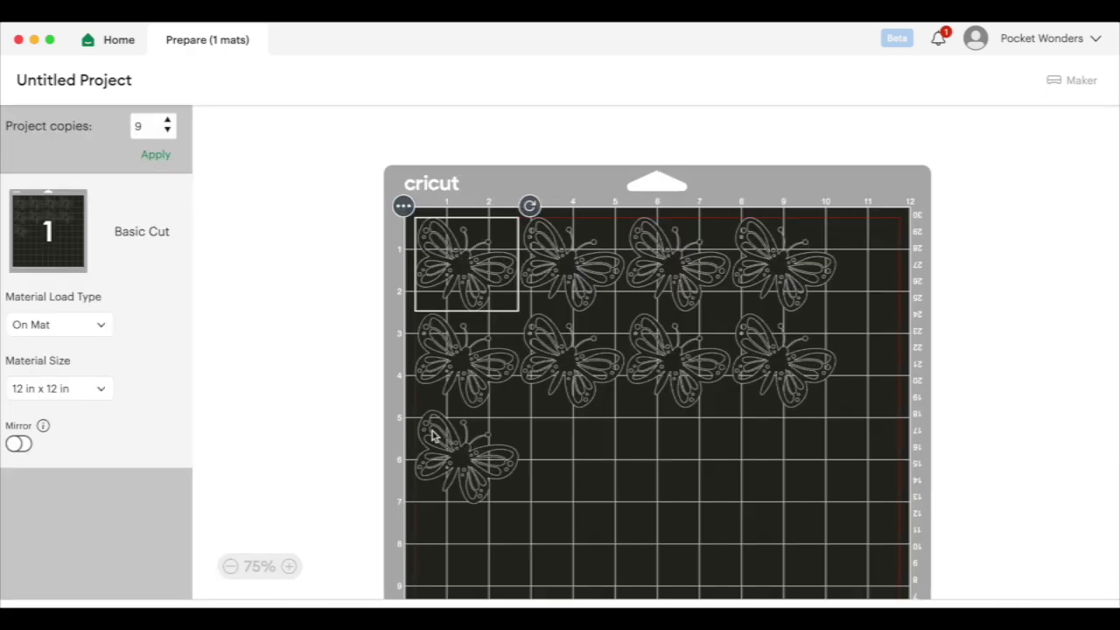
Step: Set the Material Size to 8.5 in x 11 in (Letter)
click(76, 390)
scroll(61, 490, up, 3)
scroll(68, 503, up, 1)
scroll(68, 569, down, 1)
click(67, 514)
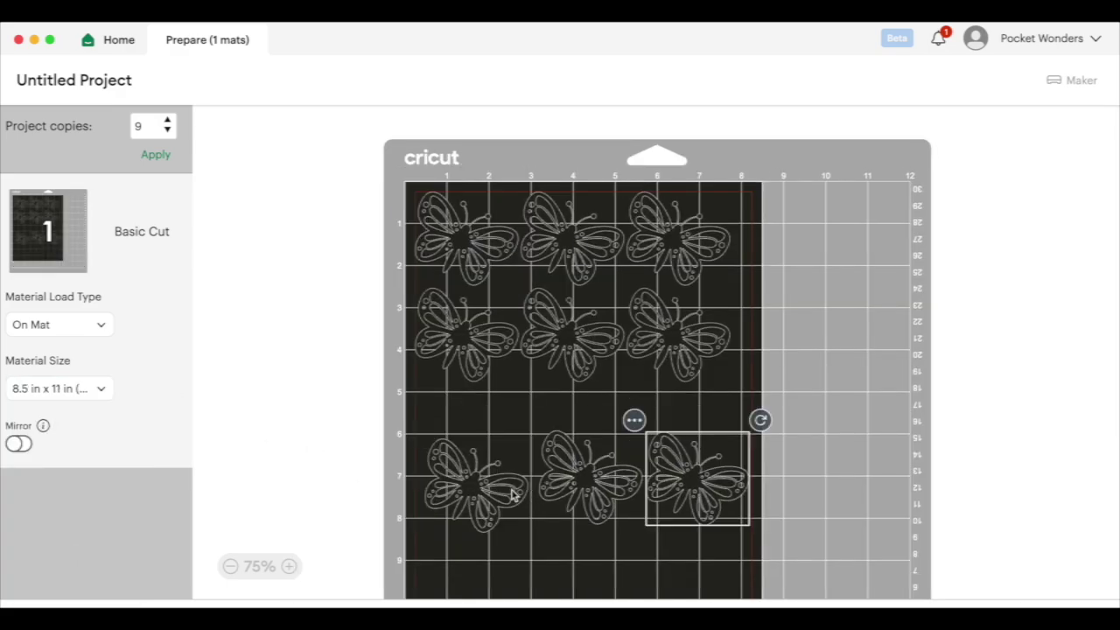
Step: Drag the nine butterflies on the mat into three neat rows of three
drag(514, 495, 507, 440)
drag(586, 498, 582, 458)
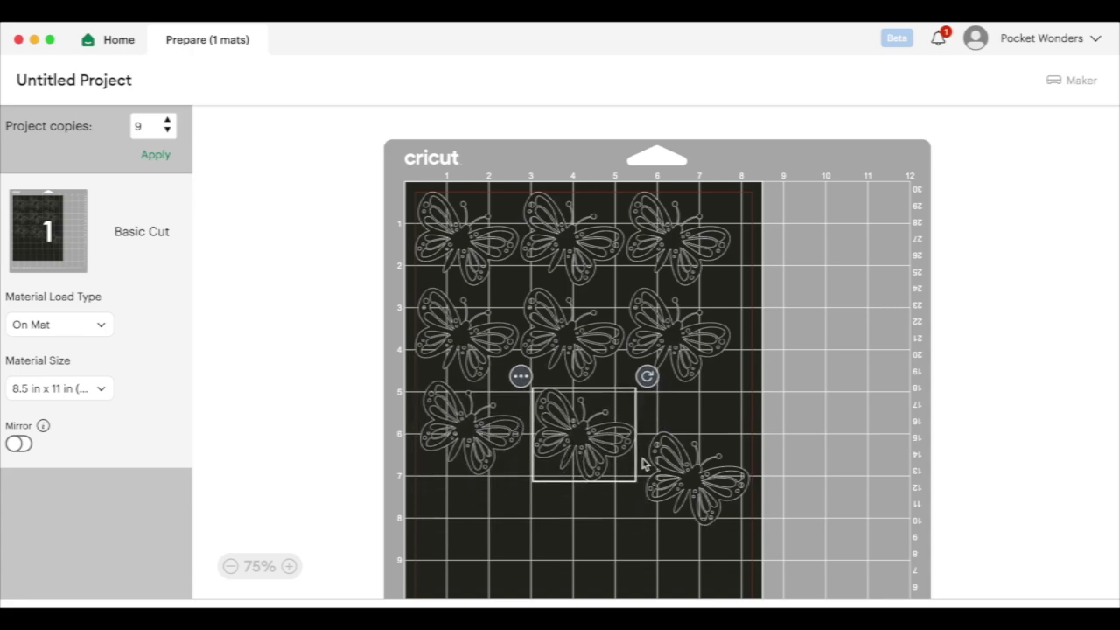
drag(700, 499, 690, 445)
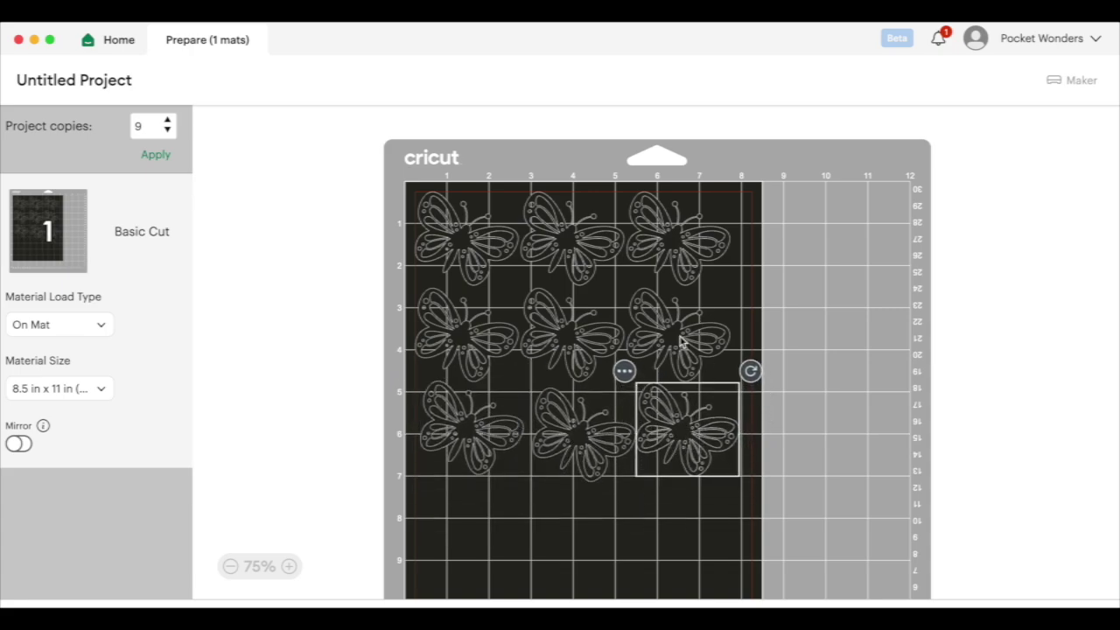
click(707, 345)
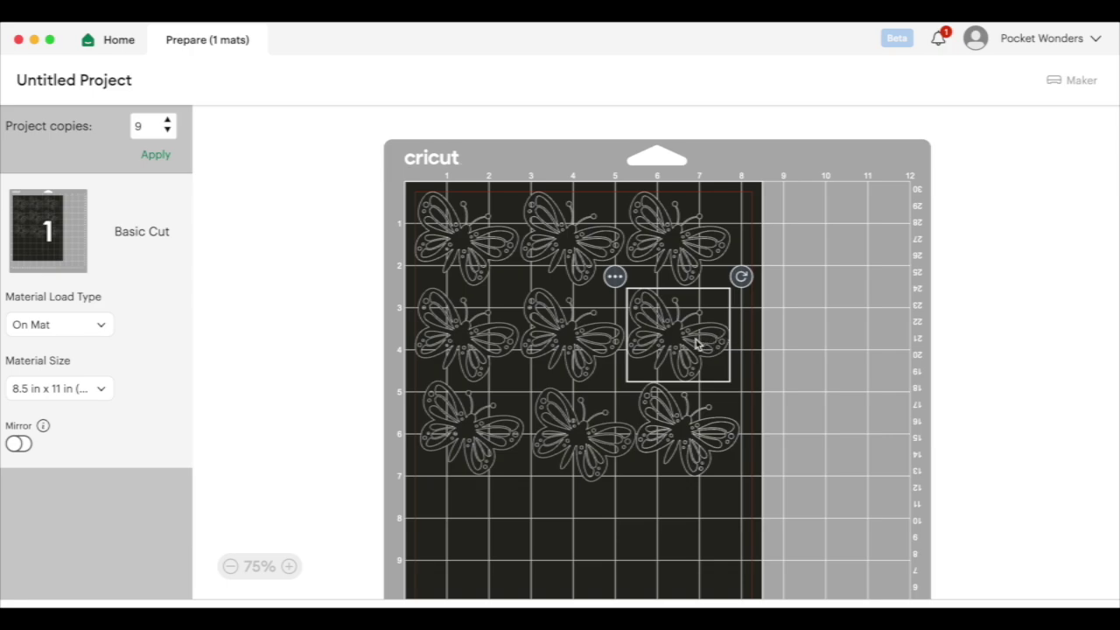
mouse_move(697, 344)
mouse_down()
mouse_move(707, 337)
mouse_move(691, 330)
mouse_up()
drag(570, 344, 550, 326)
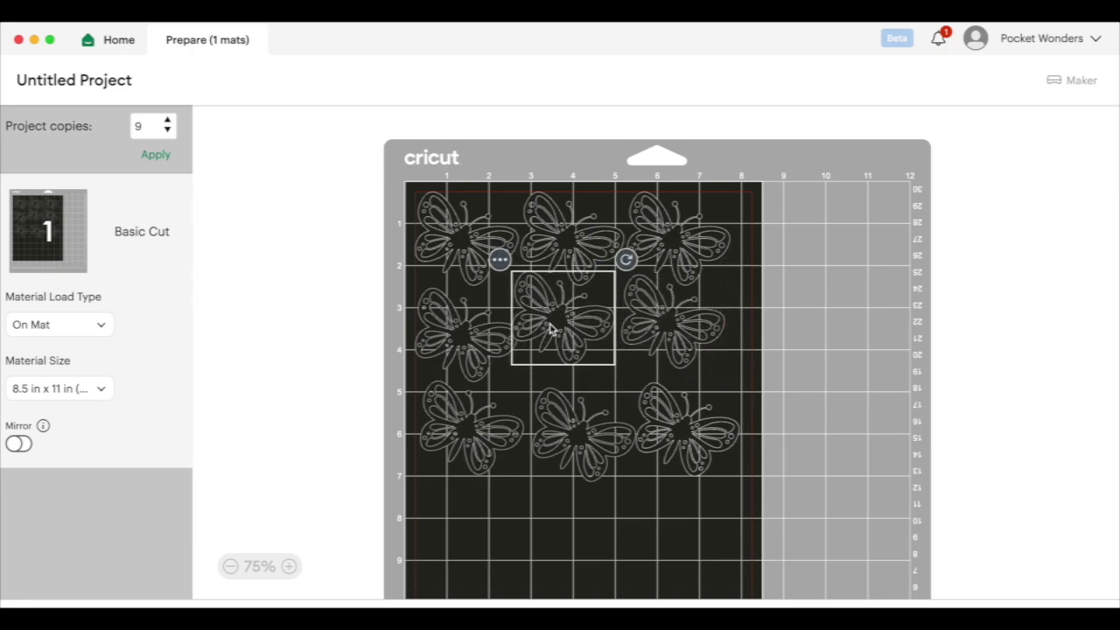
click(465, 350)
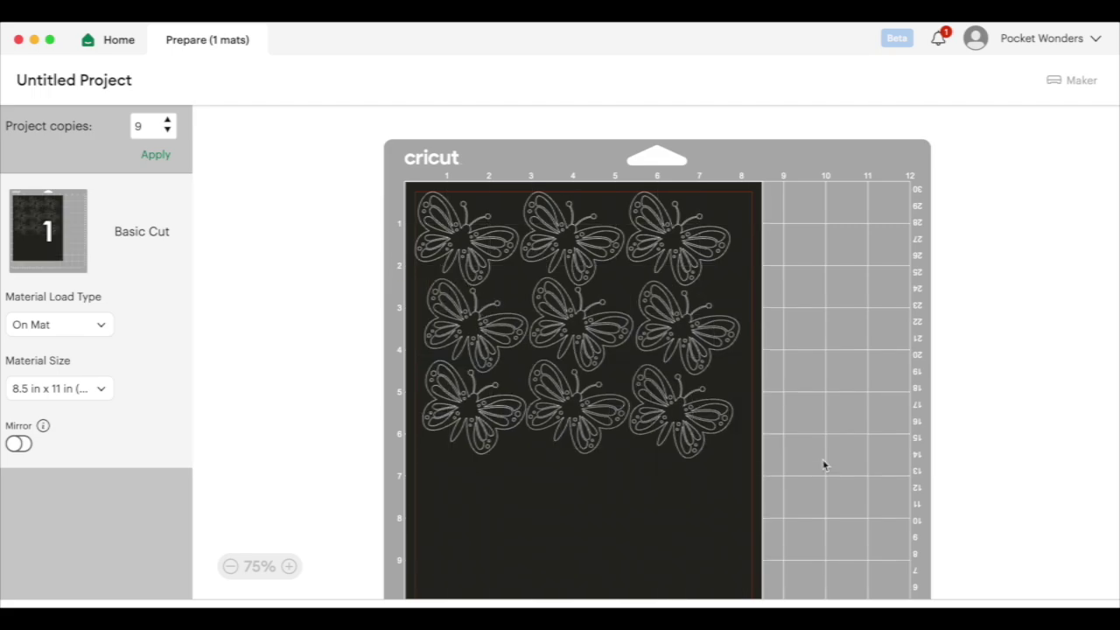